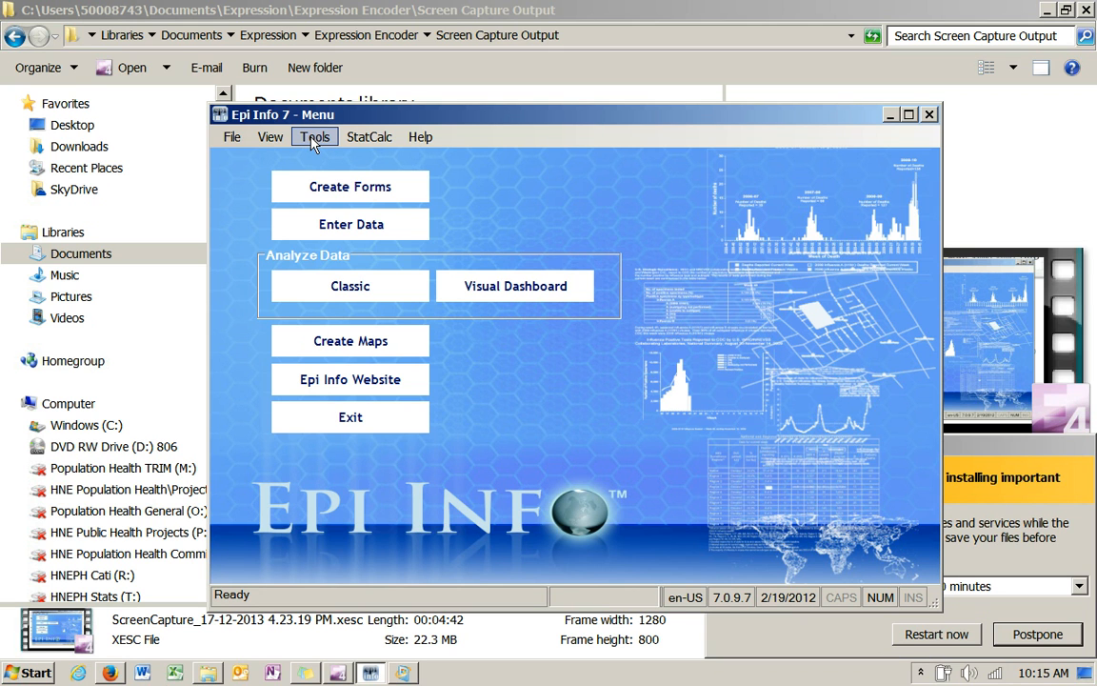
- Open the data entry module and load the BHUCaseReports form from the BHUReports.prj project
click(312, 141)
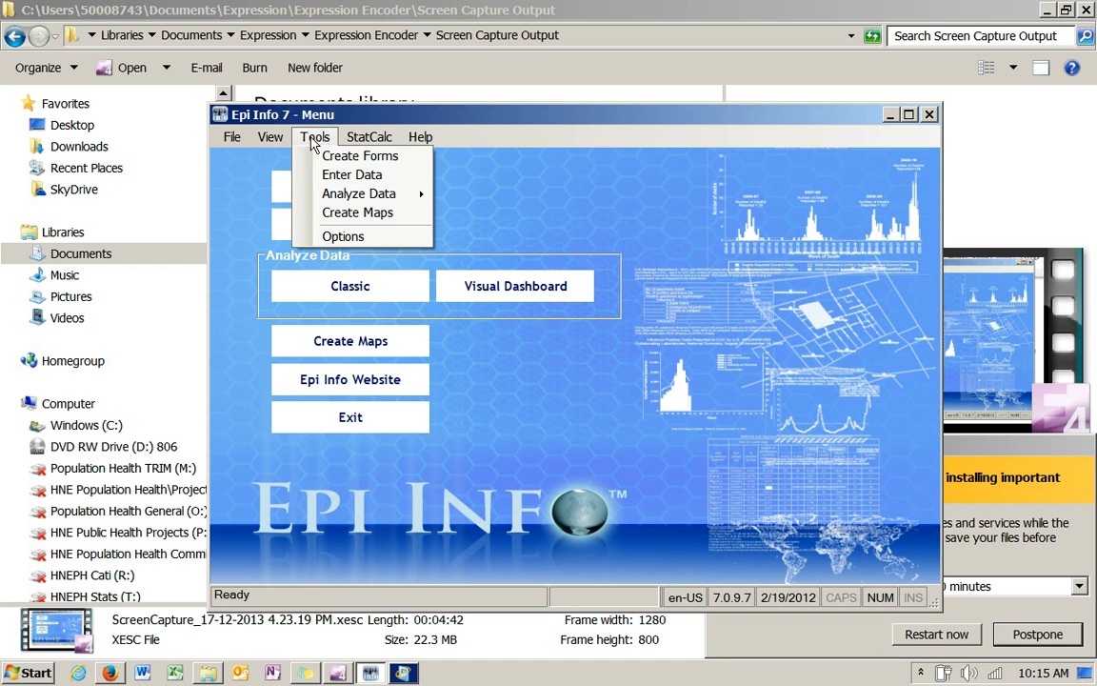
click(319, 175)
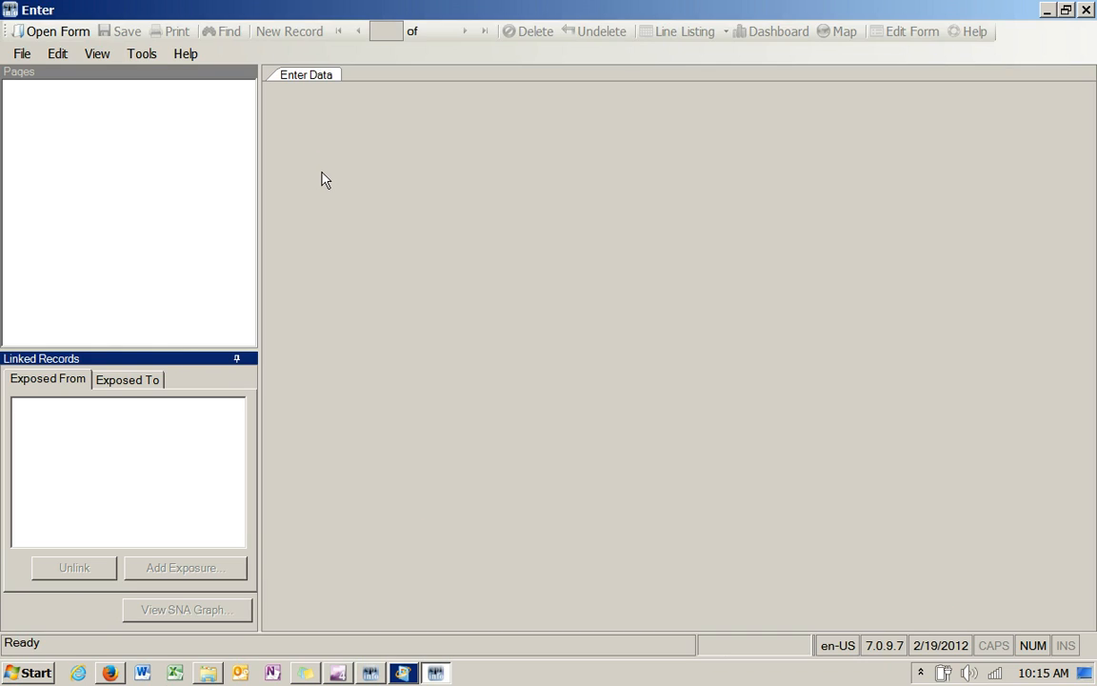
click(55, 34)
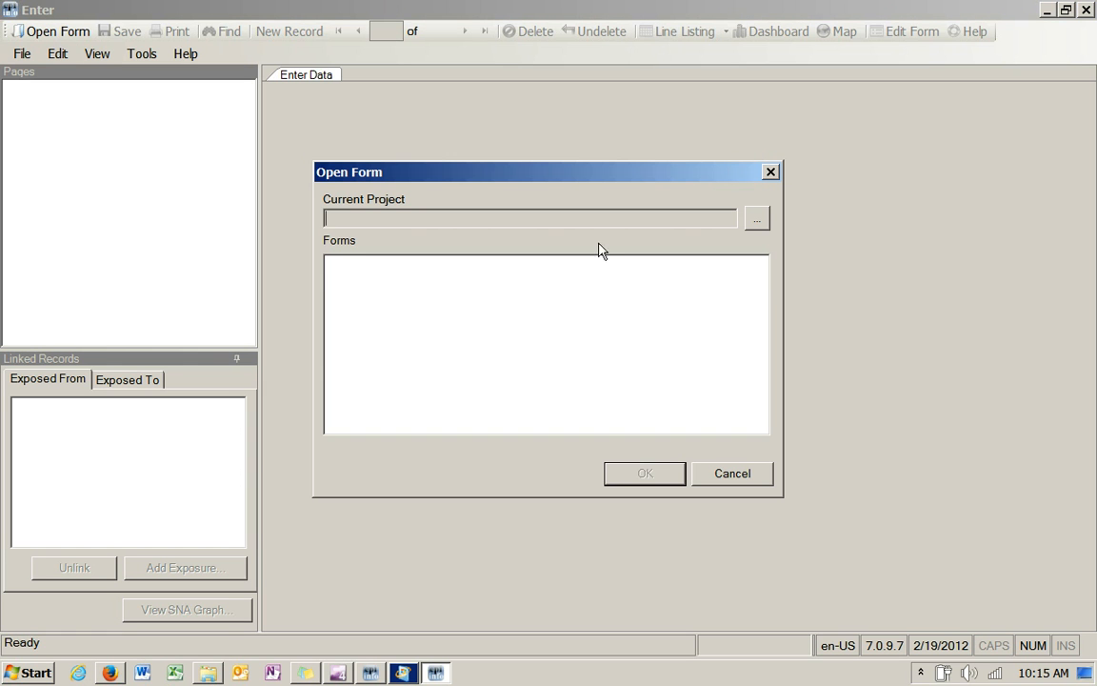
click(755, 219)
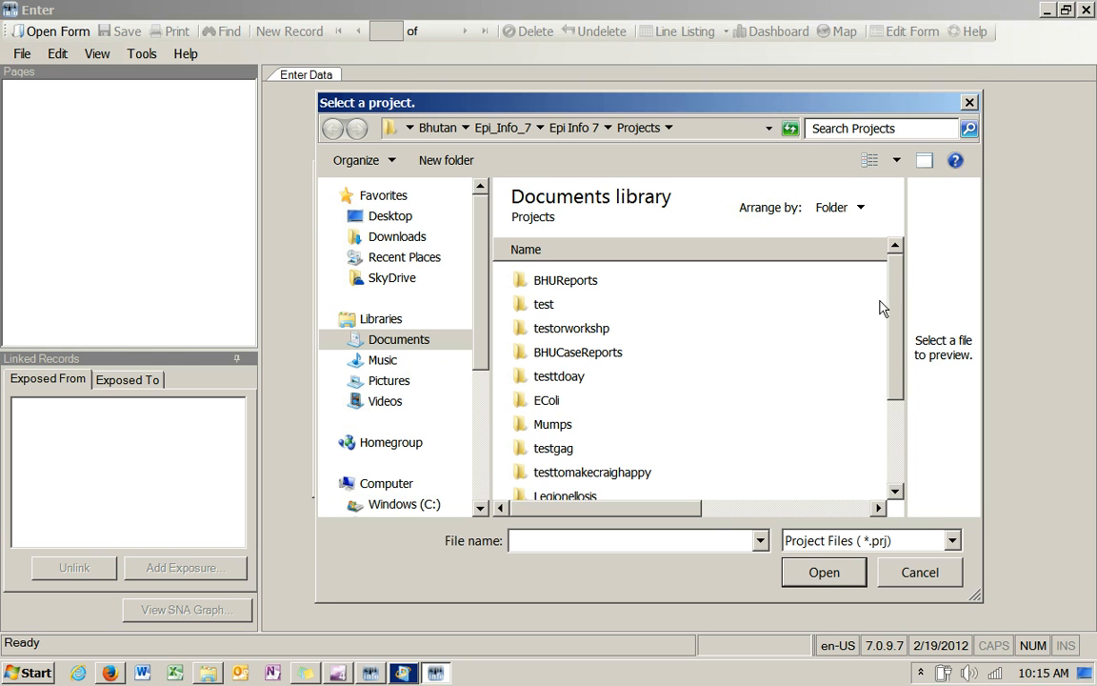
scroll(894, 314, down, 2)
scroll(896, 343, up, 2)
double_click(567, 283)
click(568, 283)
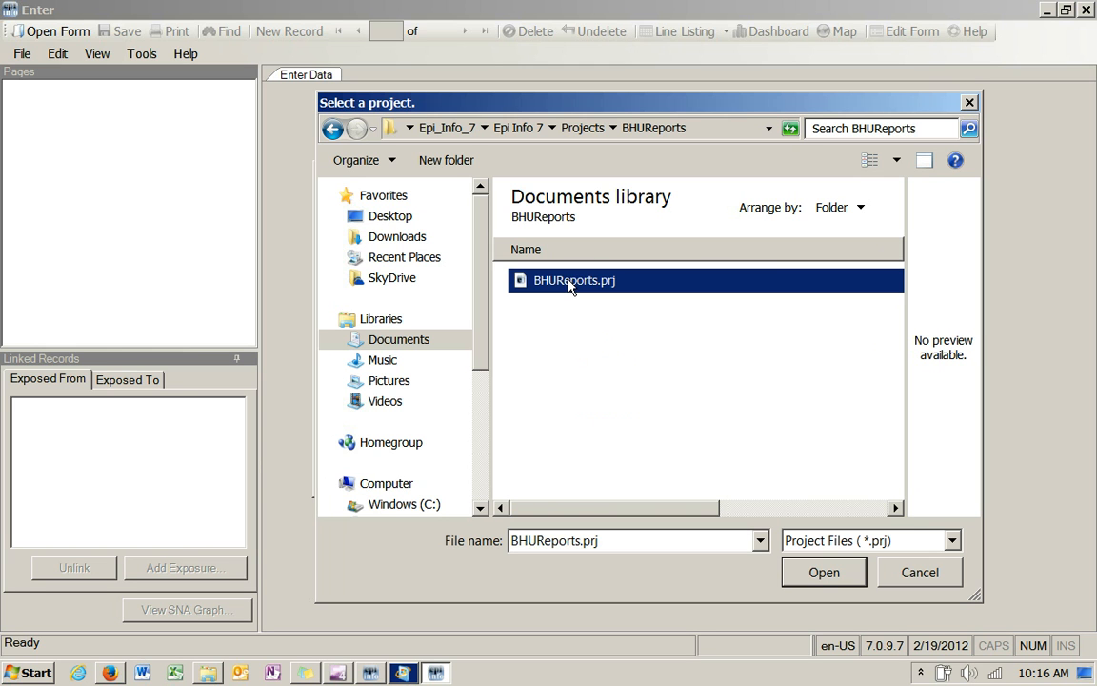
click(819, 573)
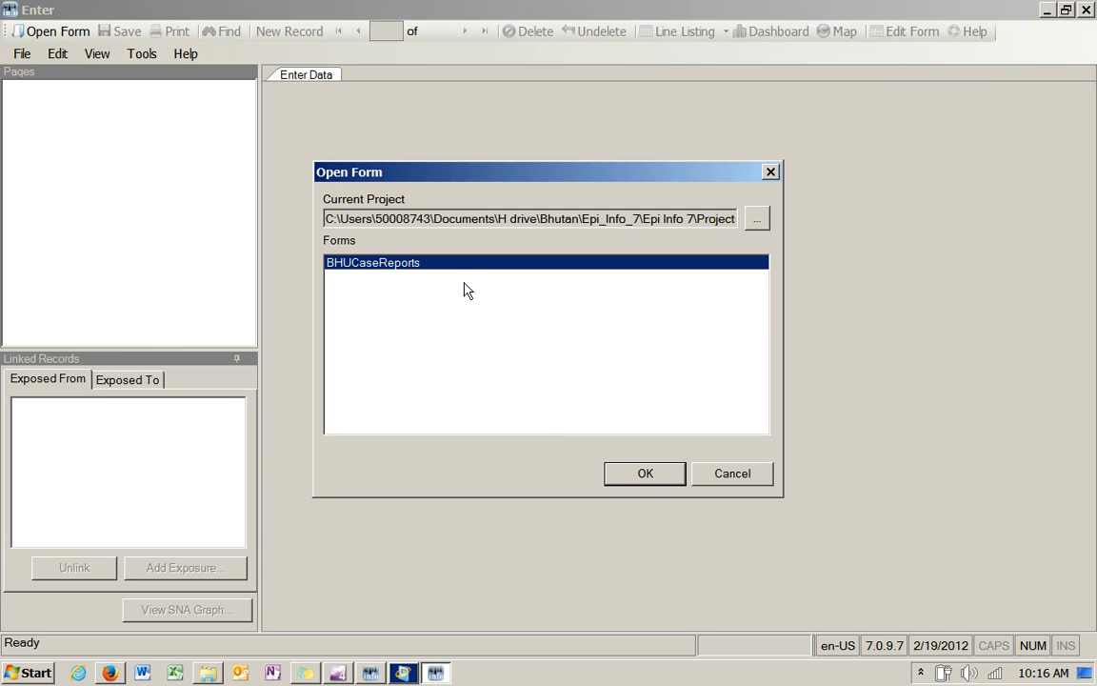
click(645, 475)
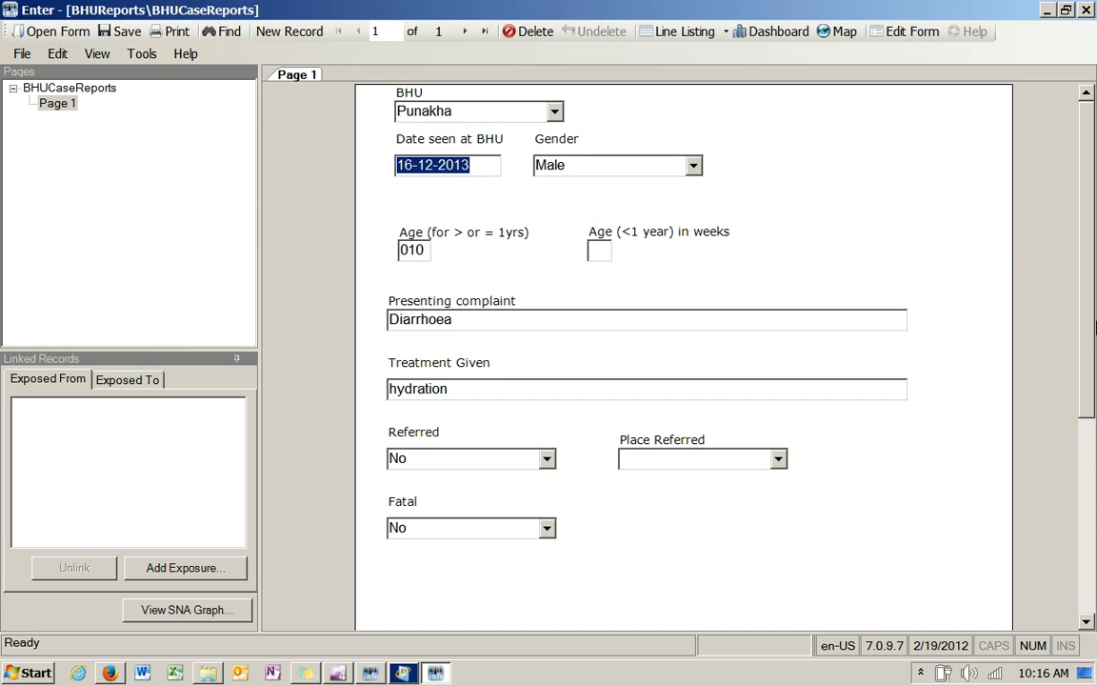
- Examine the choices offered by the BHU, Gender and Referred fields in the case record
click(555, 112)
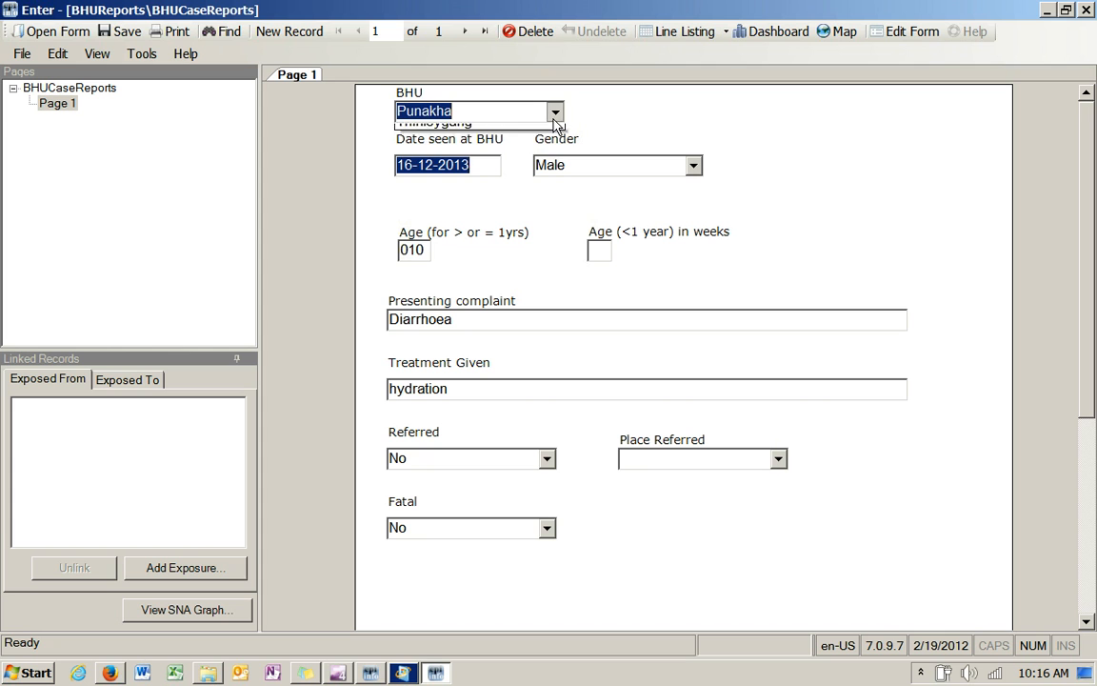
click(696, 167)
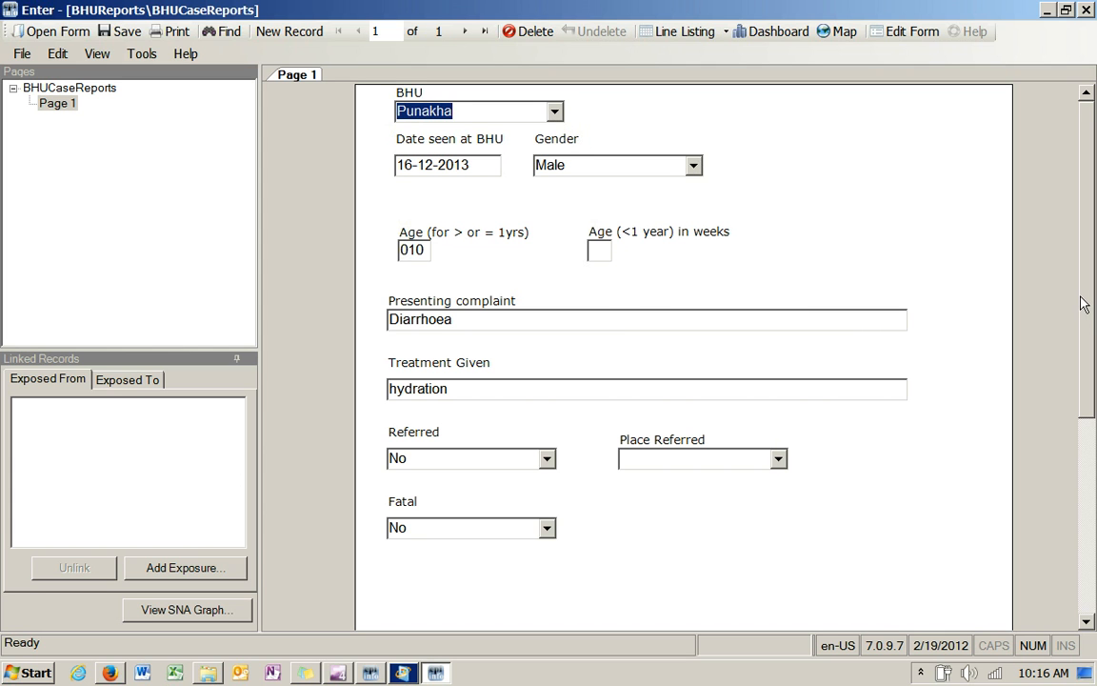
scroll(1093, 368, down, 3)
click(546, 346)
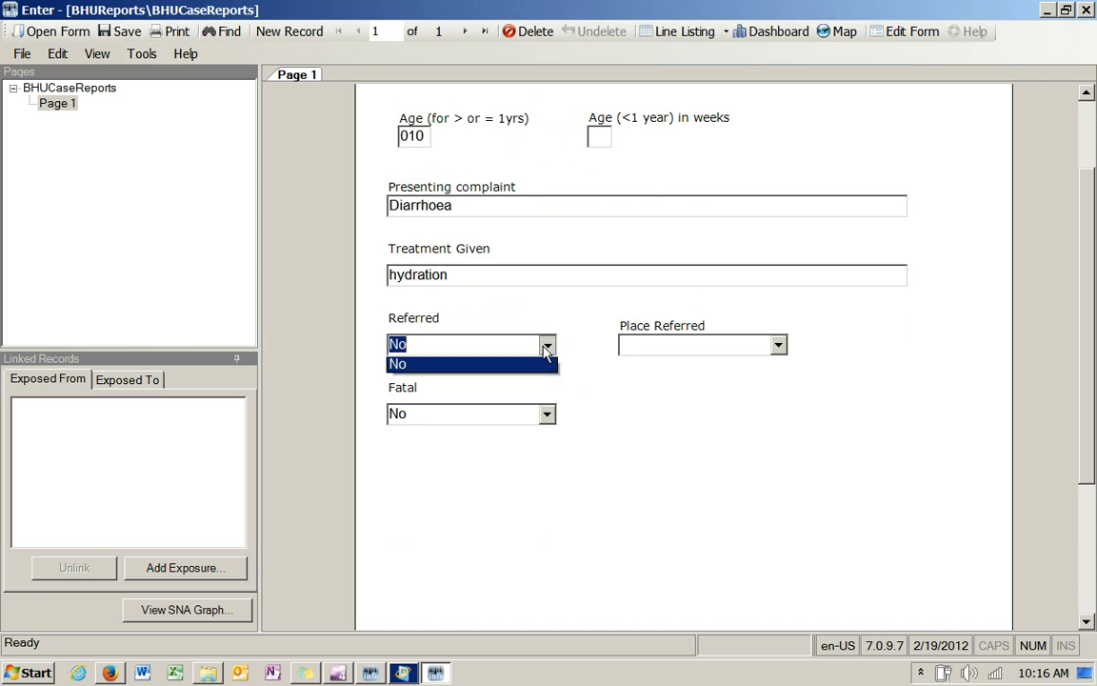
click(547, 348)
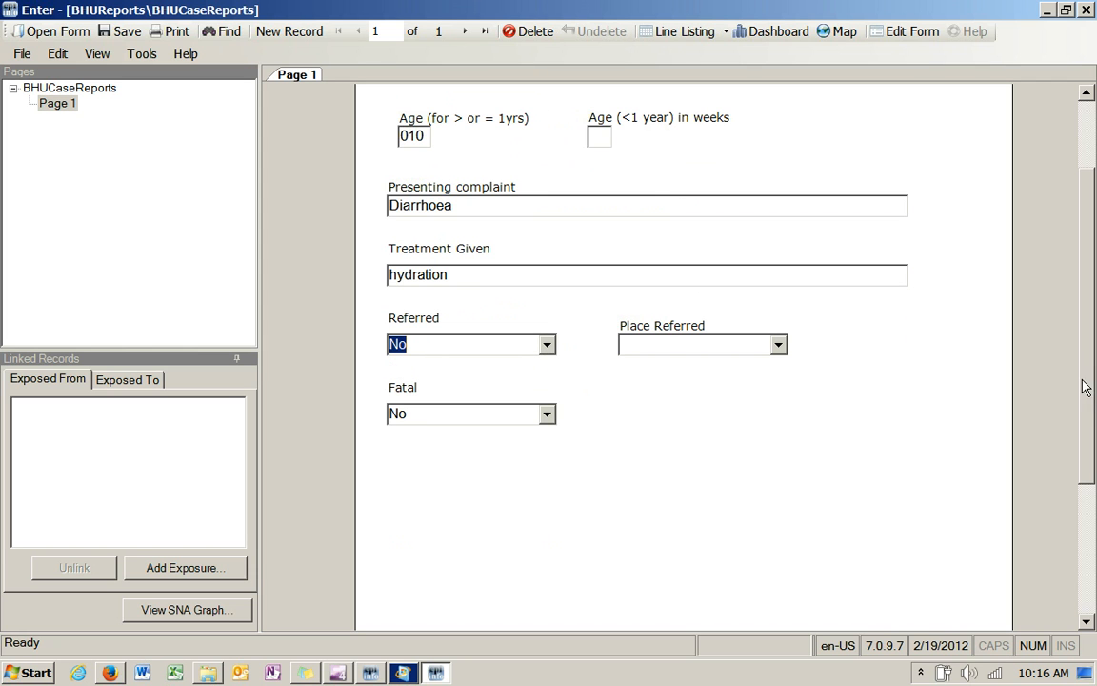
scroll(1067, 255, up, 3)
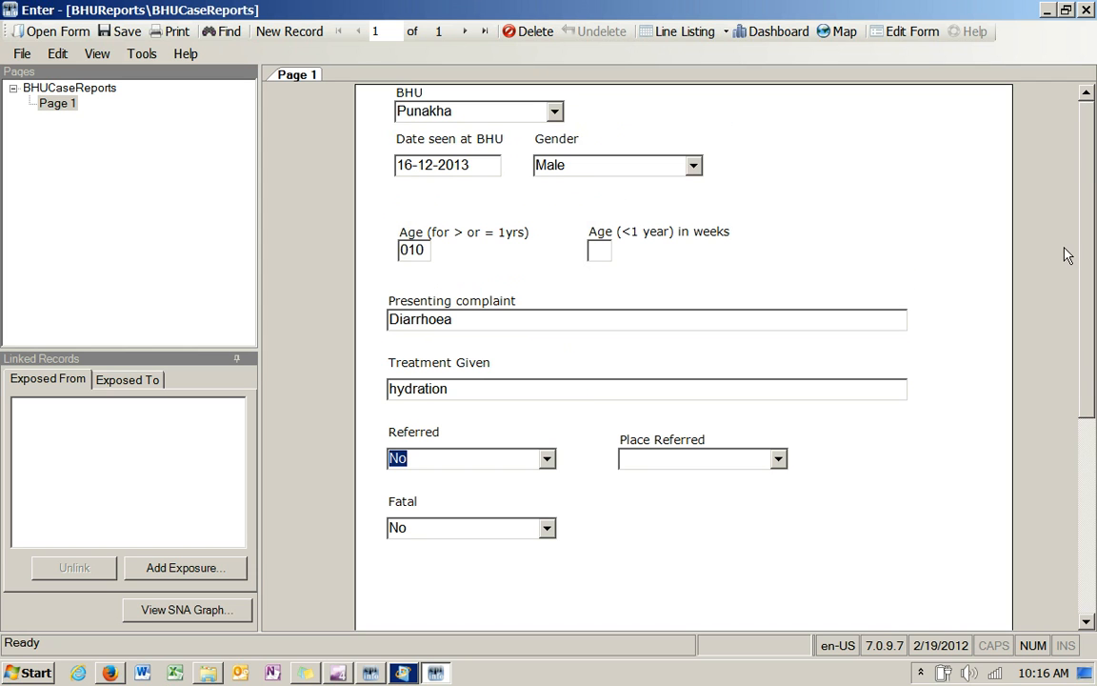
- Set the record's BHU to Thinleygang and its date seen at BHU to 21-12-2013
click(555, 112)
click(510, 148)
drag(471, 165, 263, 164)
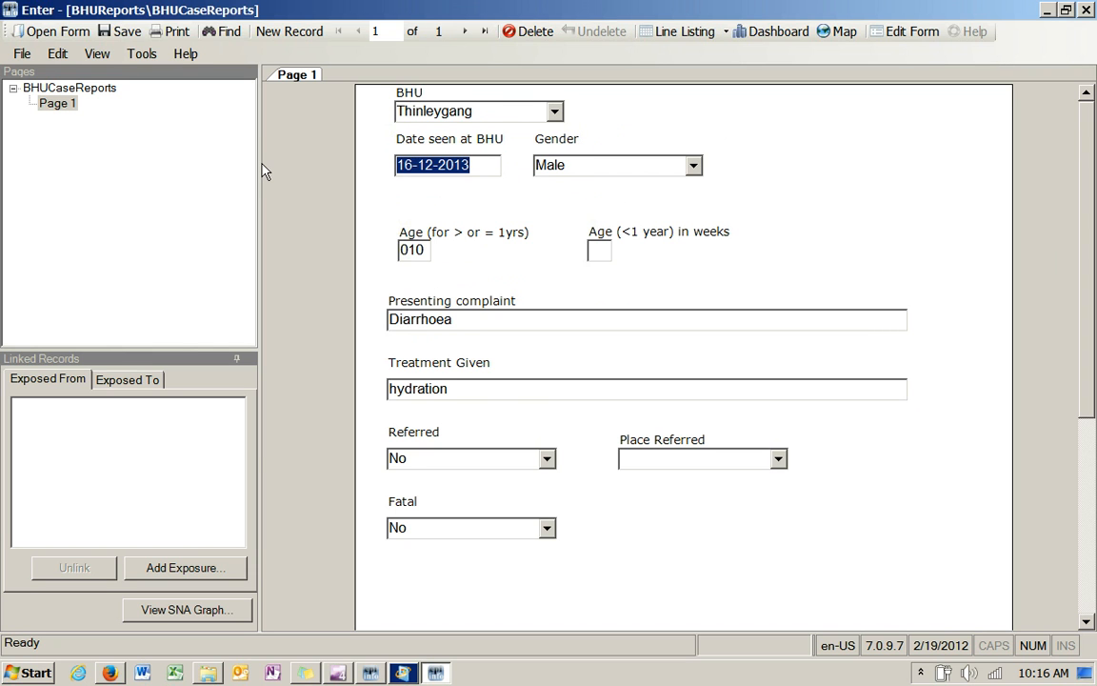
key(Delete)
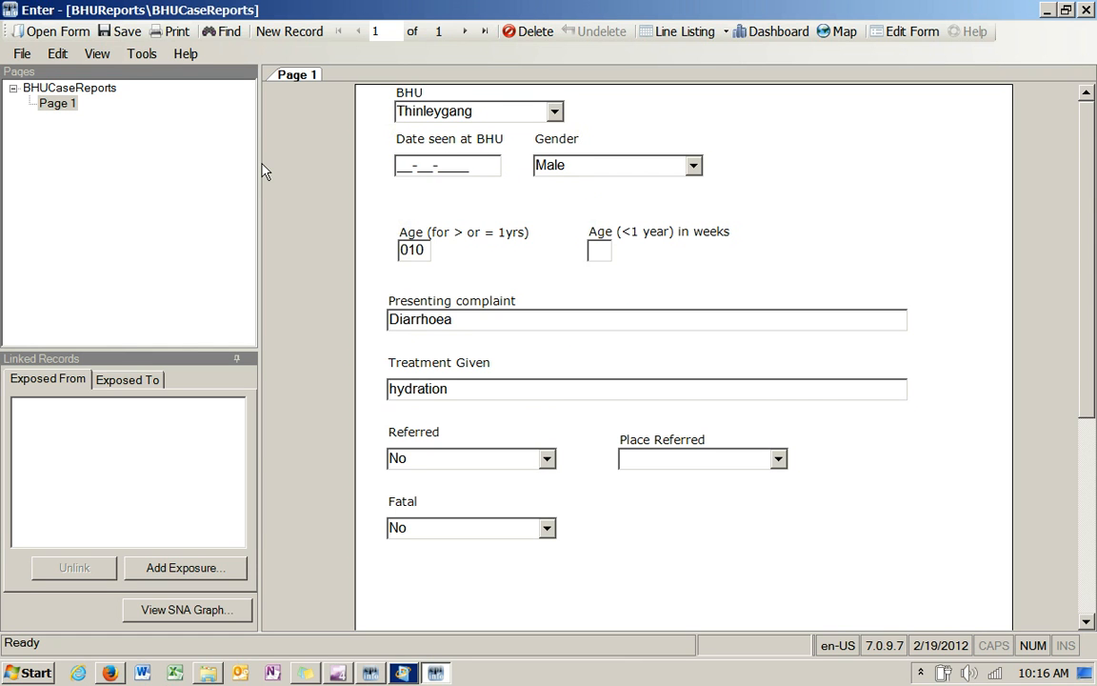
text(21-12-203)
key(BackSpace)
text(13)
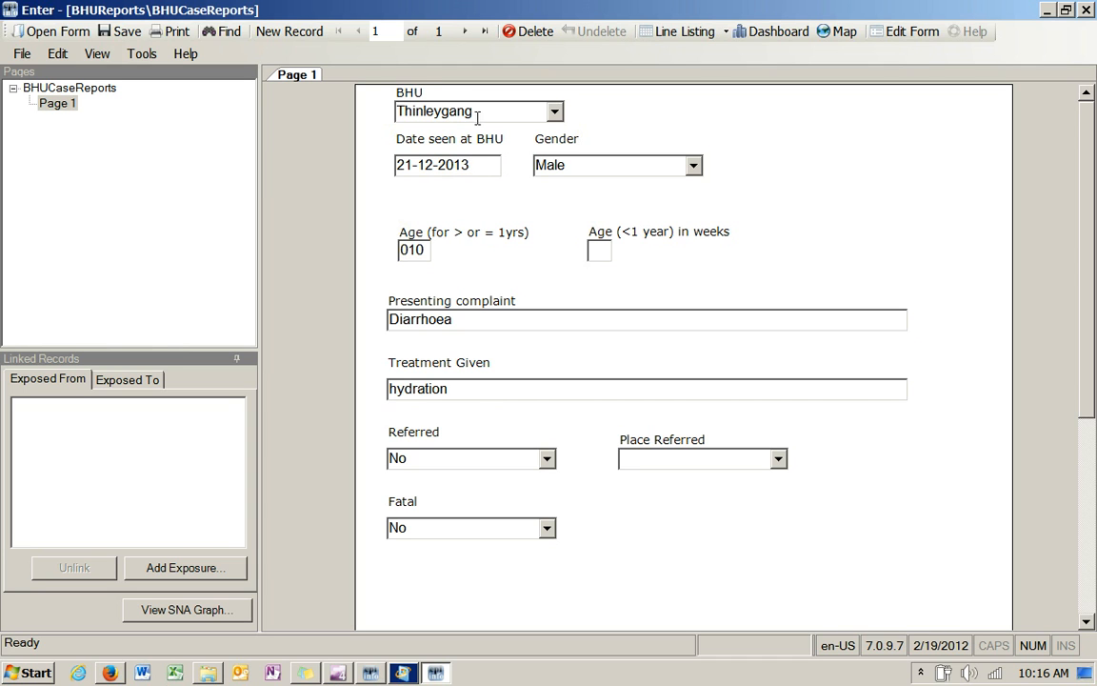
- Set the patient's gender to Female and the age in years to 20
click(693, 167)
click(695, 185)
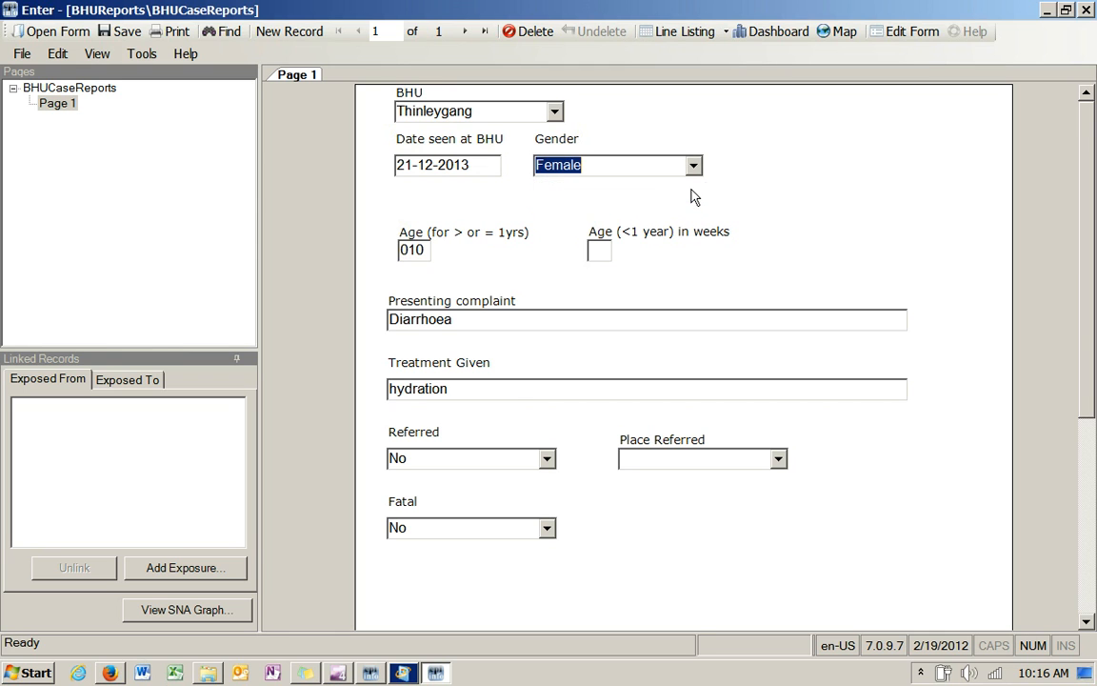
key(Tab)
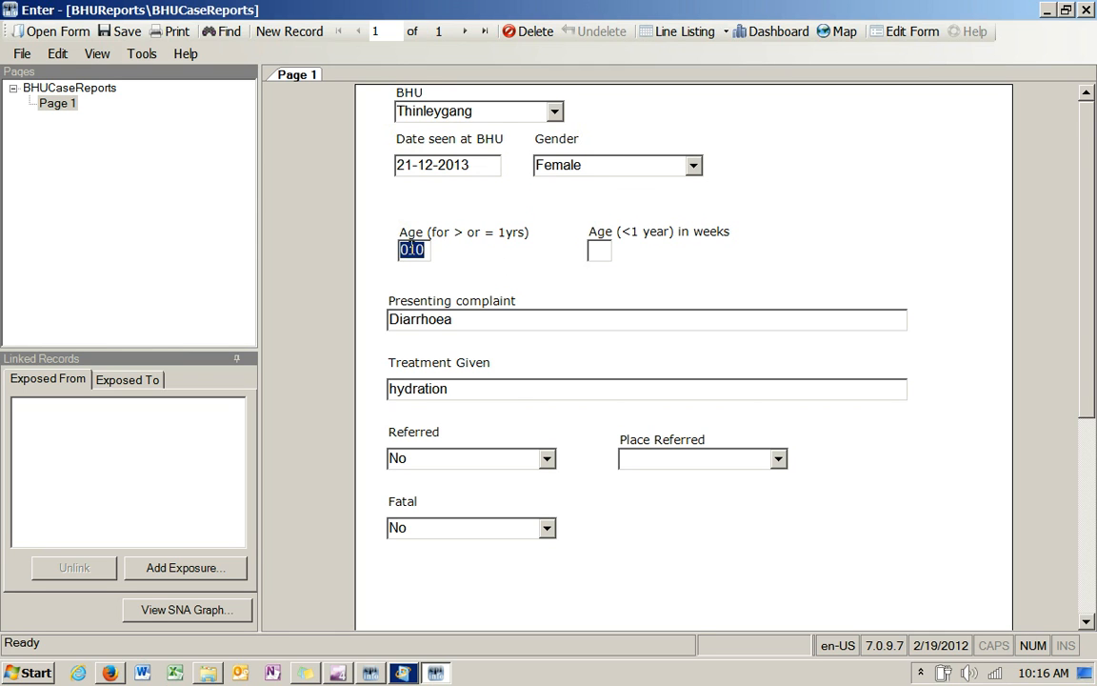
text(20)
- Replace the presenting complaint with "vomiting" and re-enter the treatment given as "hydration"
click(492, 318)
double_click(493, 319)
key(BackSpace)
text(vomitin)
drag(472, 391, 345, 385)
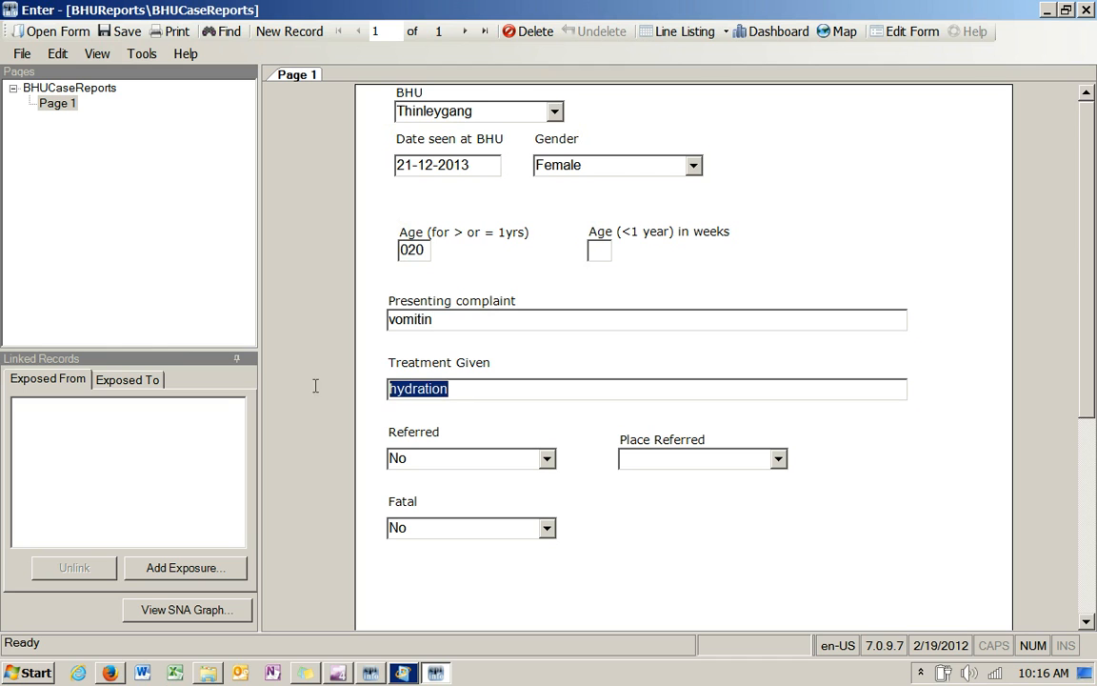
key(BackSpace)
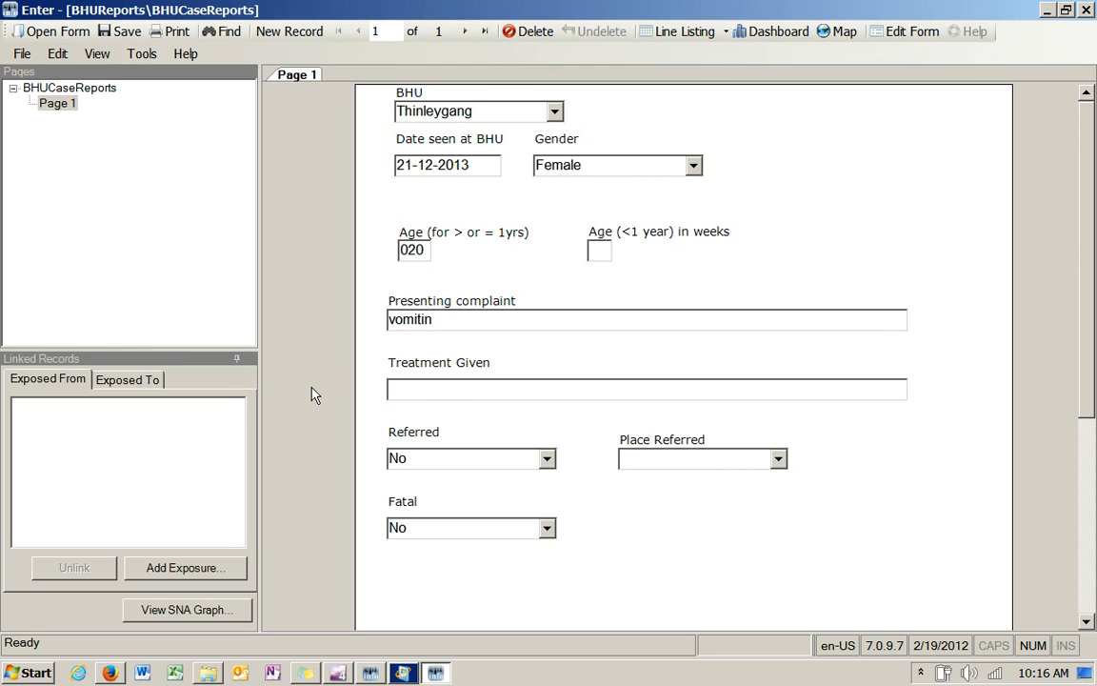
click(454, 318)
text(g)
click(441, 390)
text(hygr)
key(BackSpace)
key(BackSpace)
text(dration)
- Save the case record with Referred set to No and Place Referred left blank, and start a new record
click(546, 458)
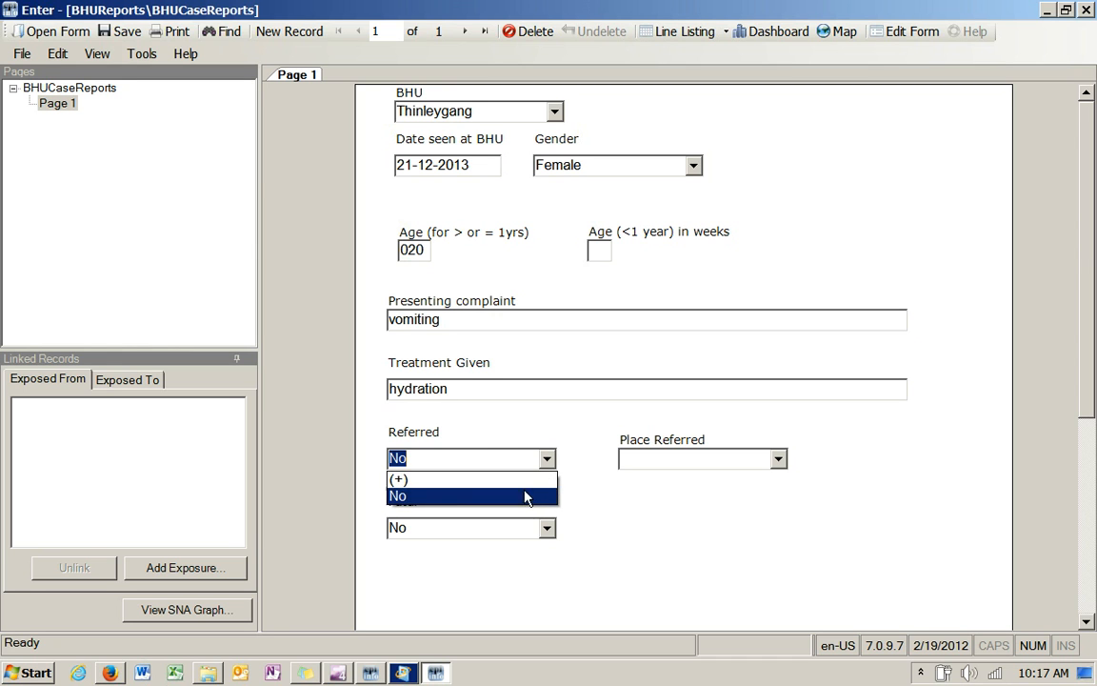
click(527, 500)
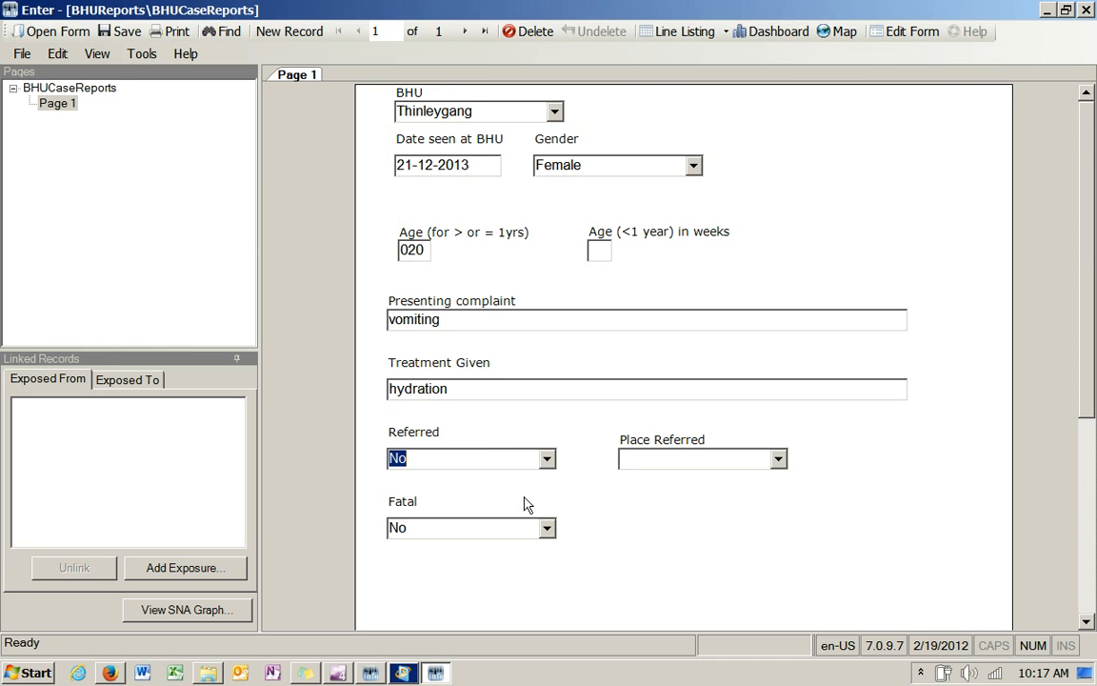
click(779, 460)
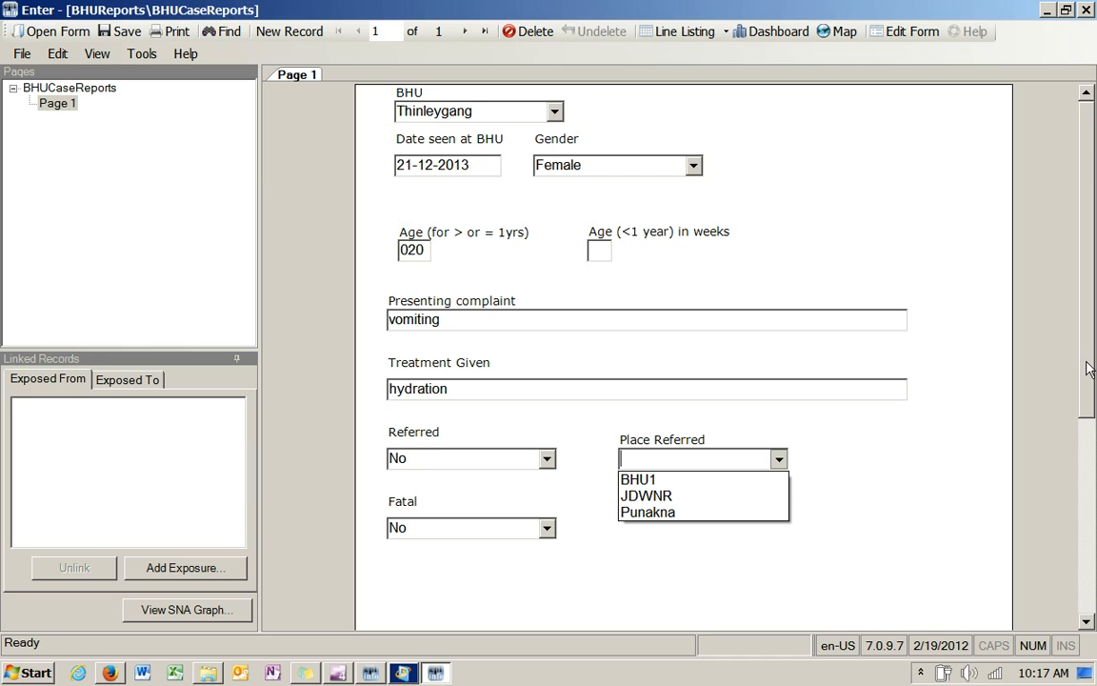
click(1093, 402)
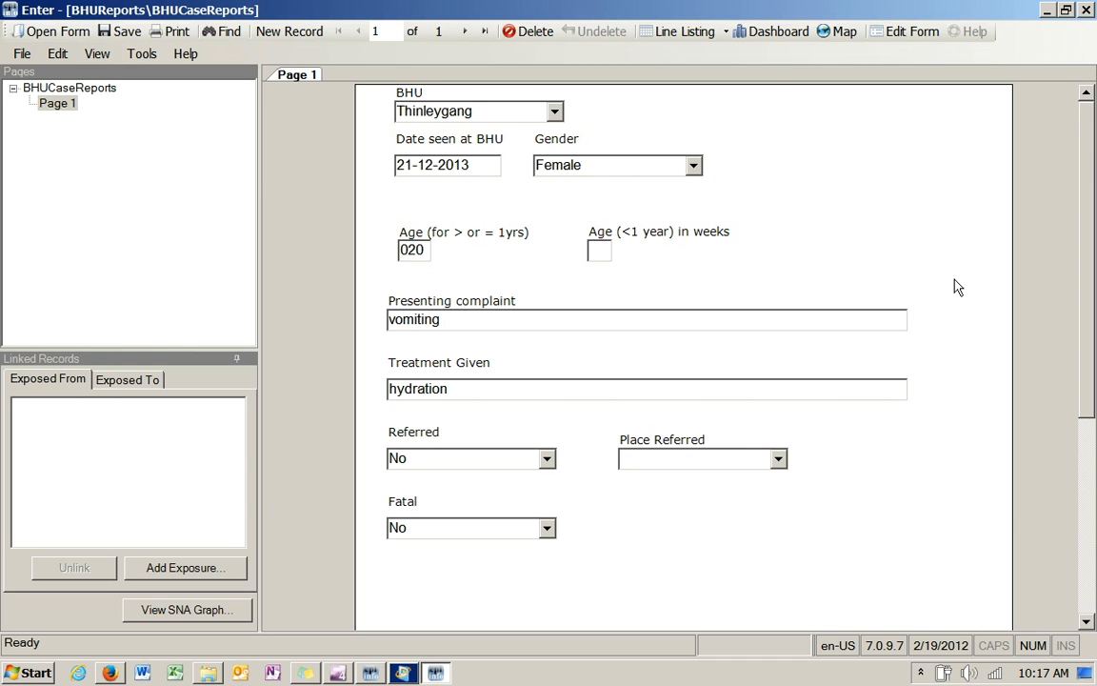
click(116, 35)
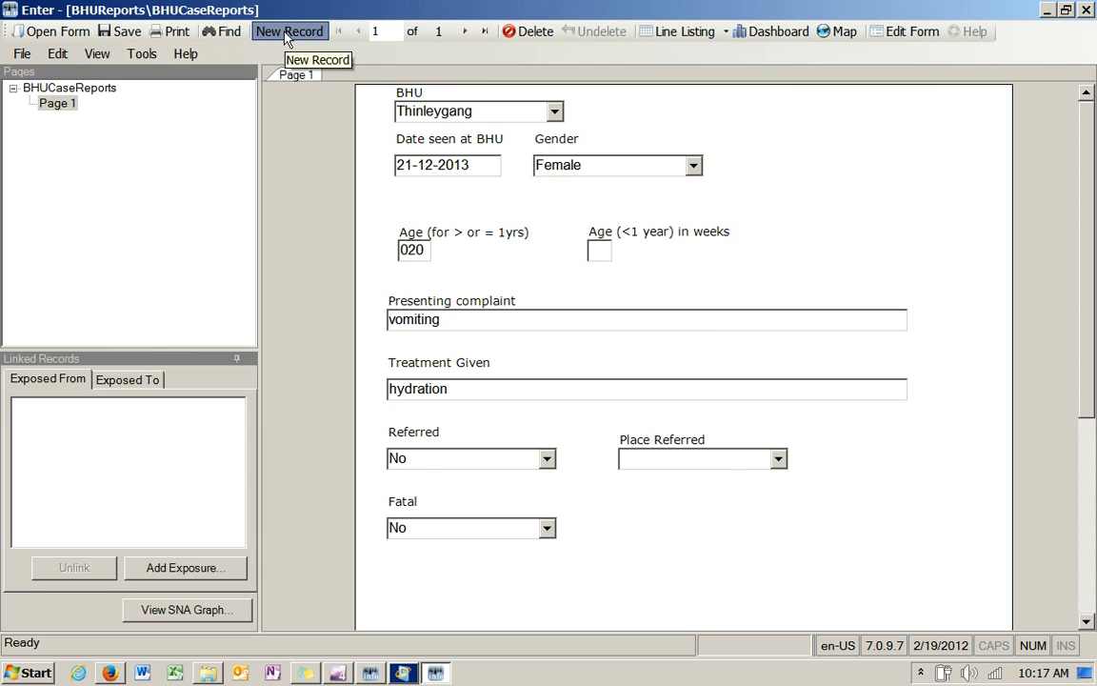
click(285, 35)
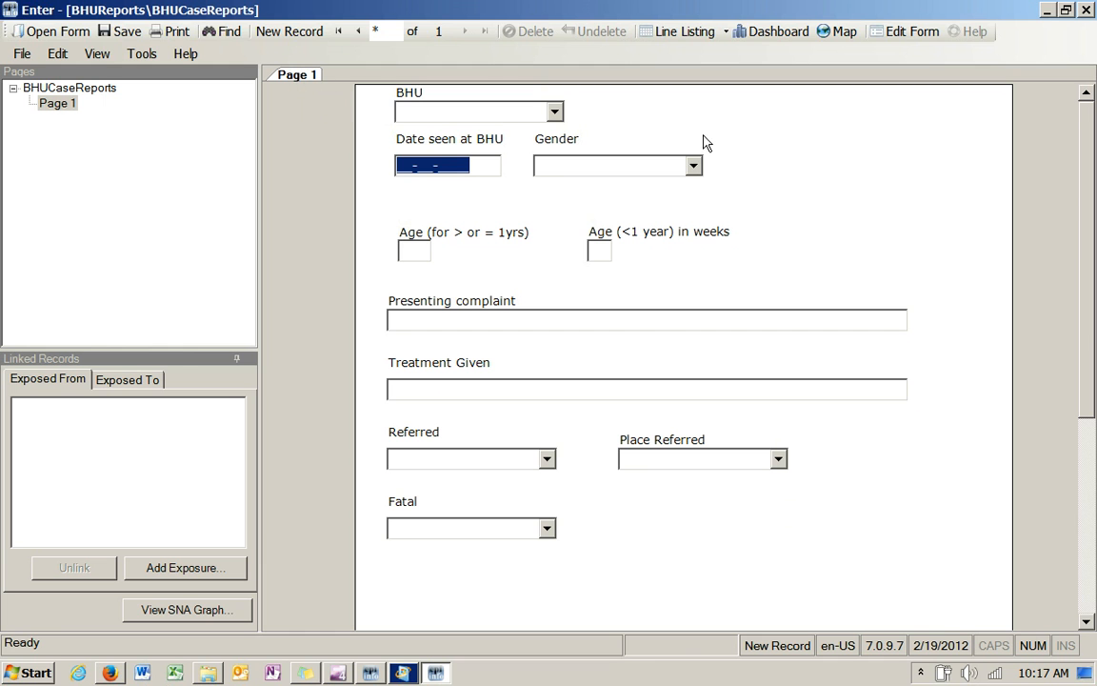
- Review the layout of the BHUCaseReports form in Form Designer and exit back to the main menu
click(905, 32)
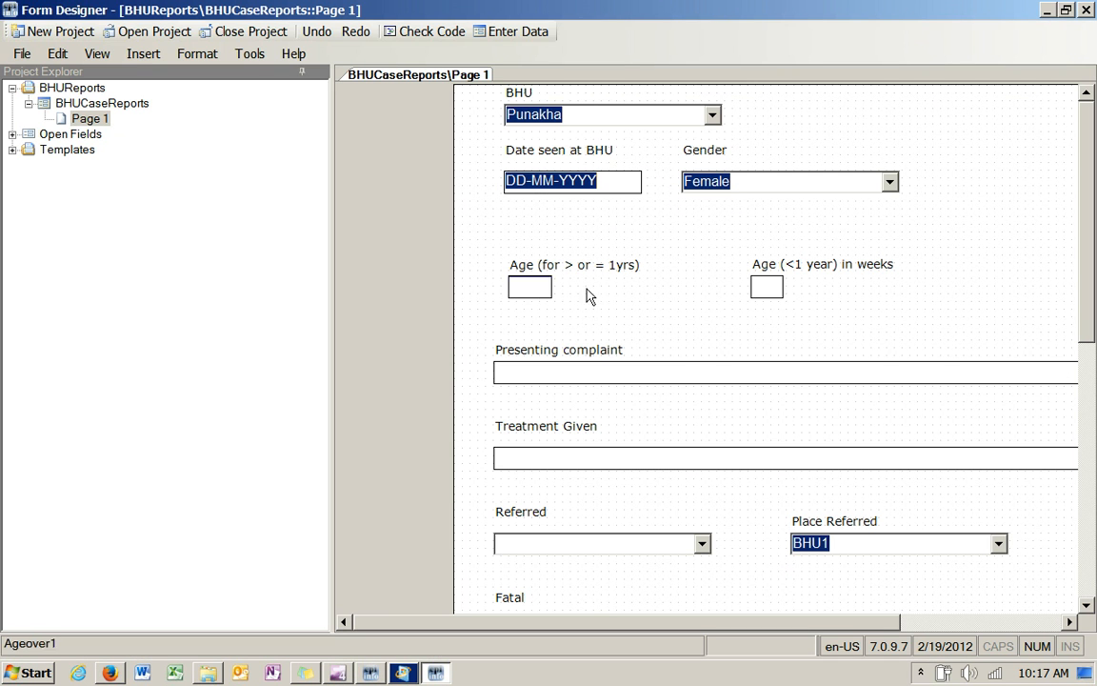
drag(1084, 282, 1075, 235)
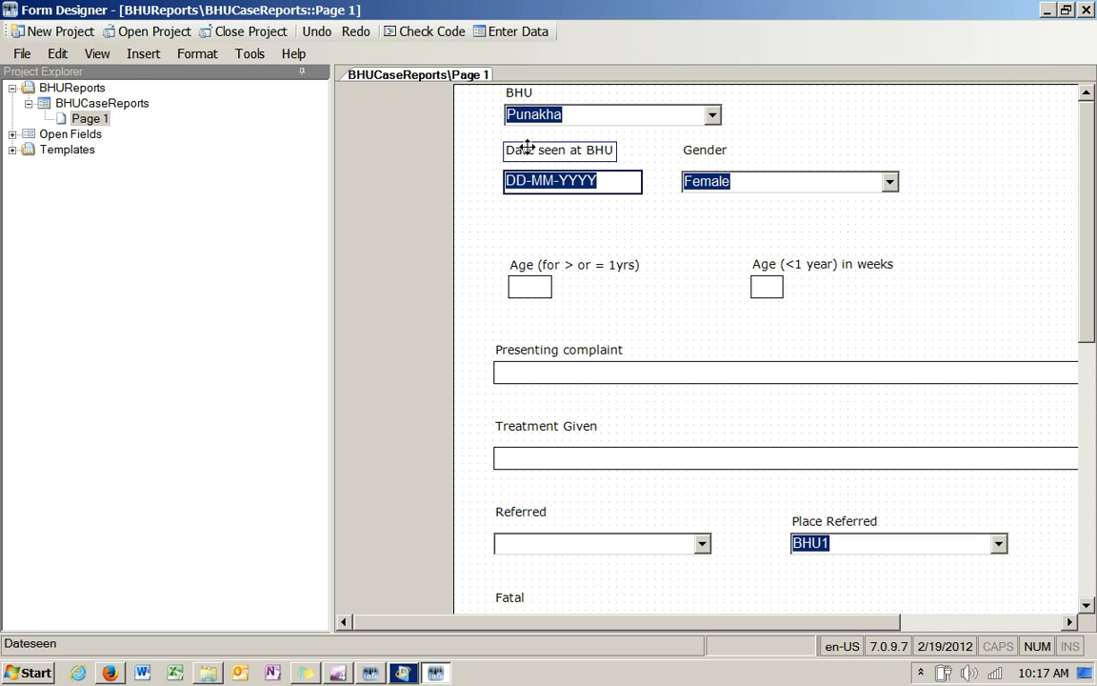
click(14, 55)
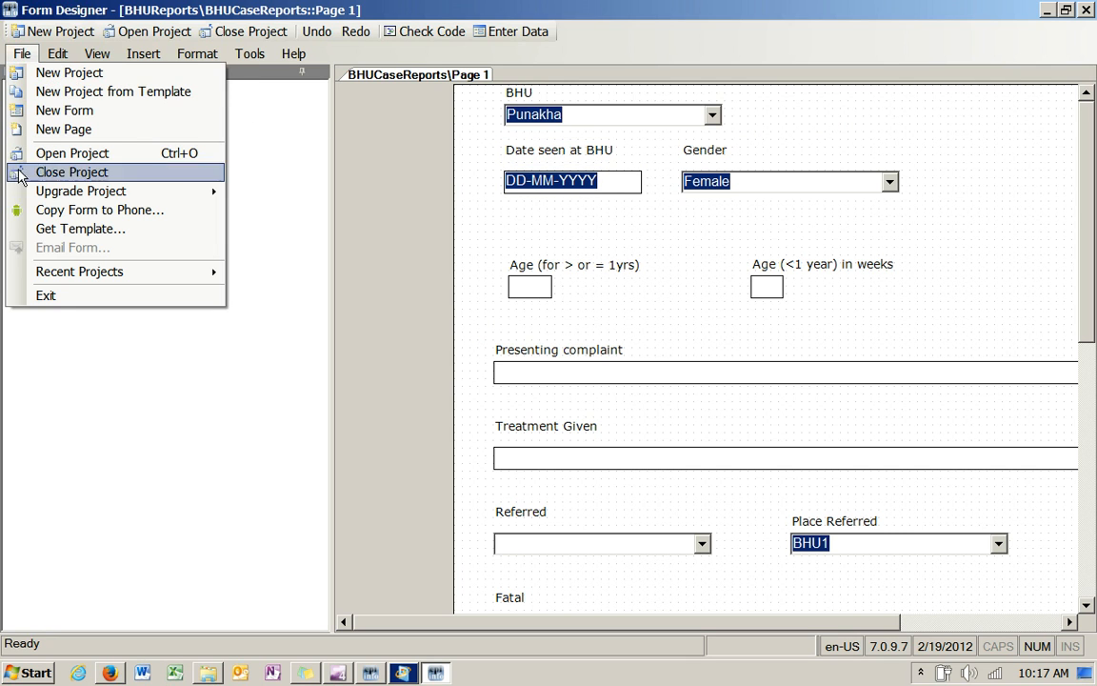
click(47, 297)
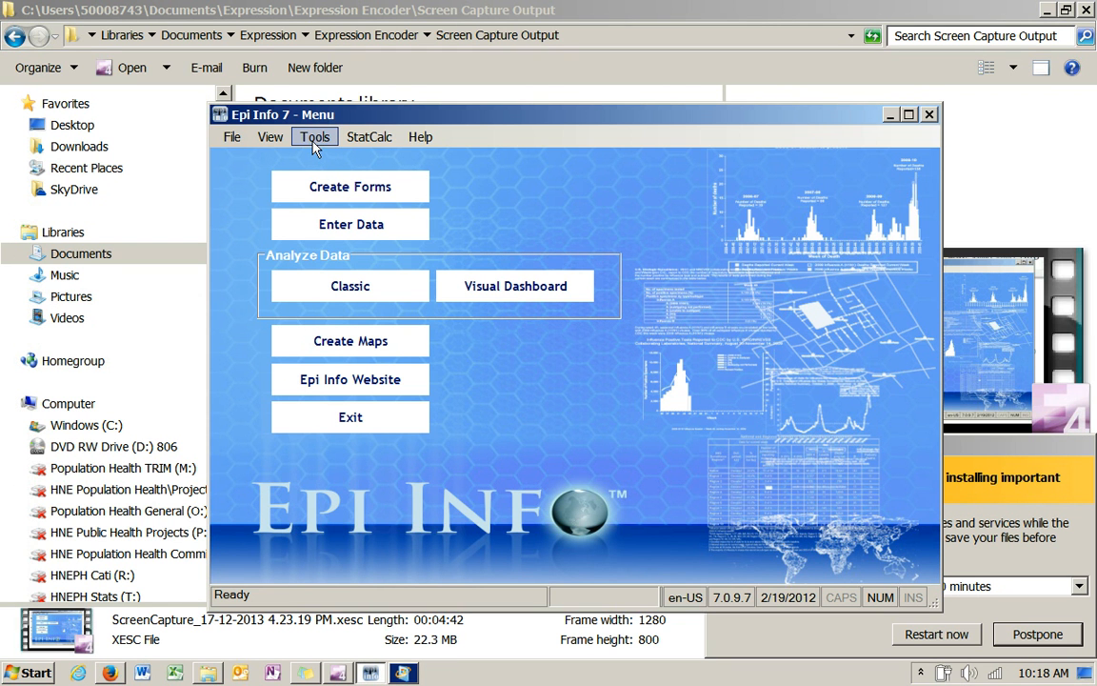
- Open the Classic data analysis module
click(313, 144)
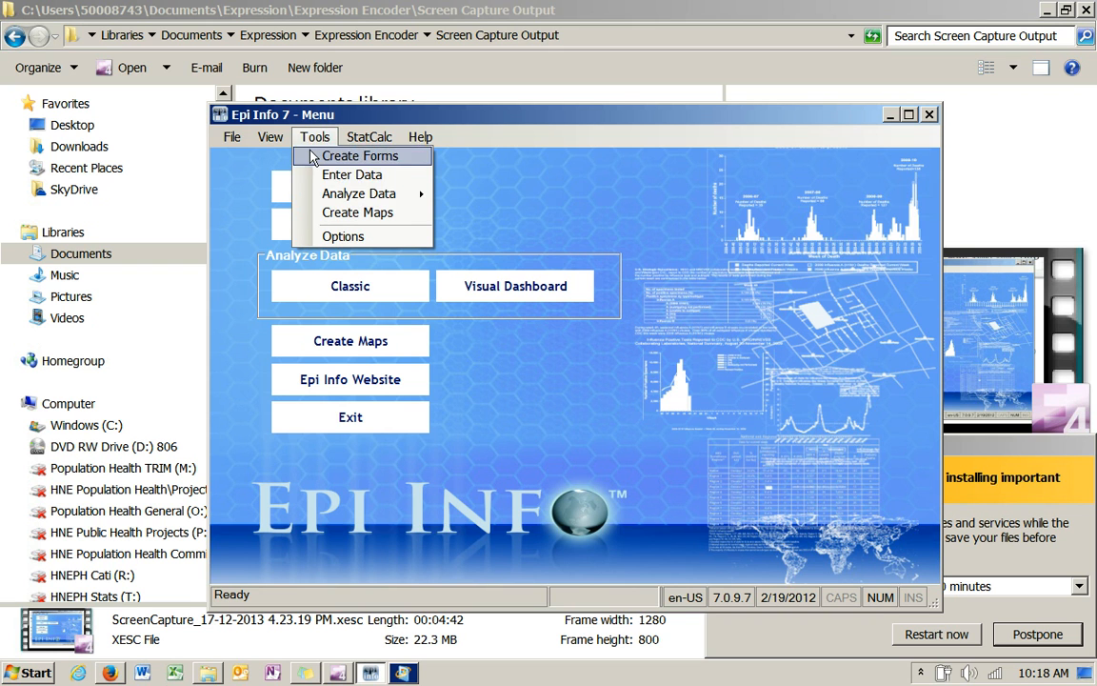
mouse_move(295, 190)
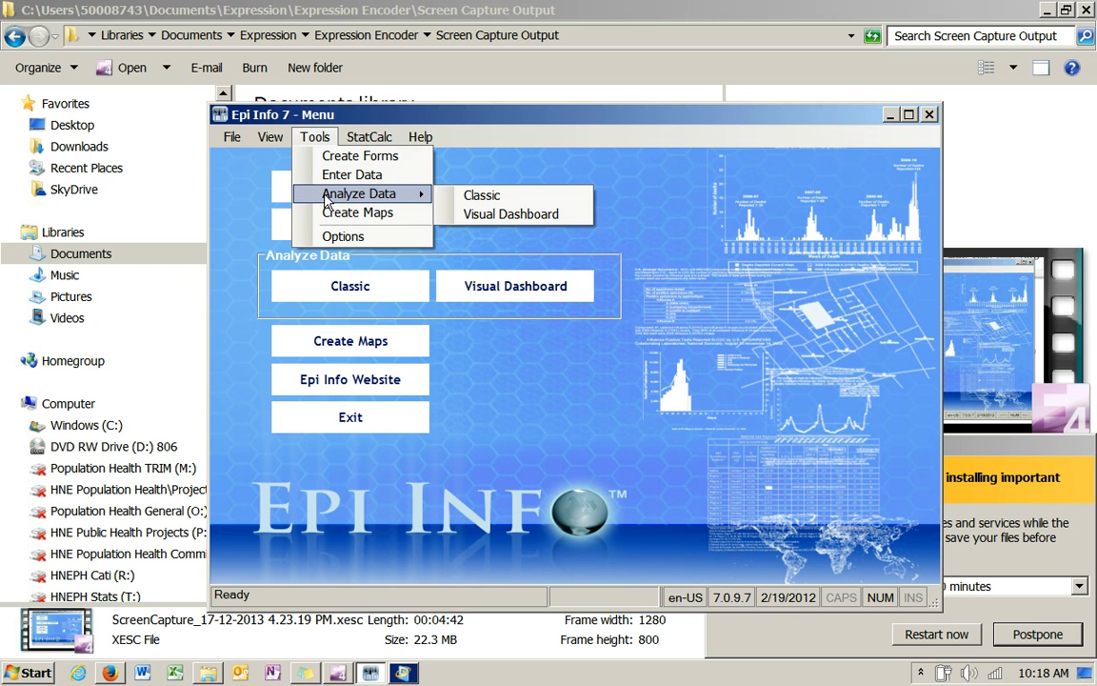
click(494, 200)
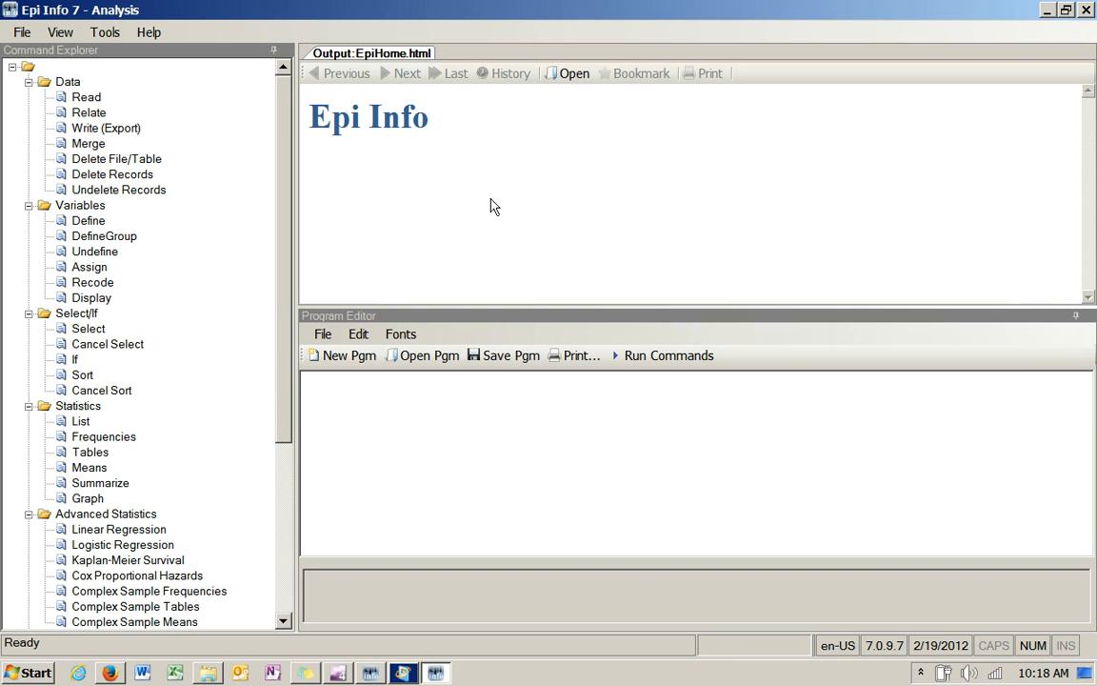
- Start the Read command and check which recent data sources are available
click(86, 99)
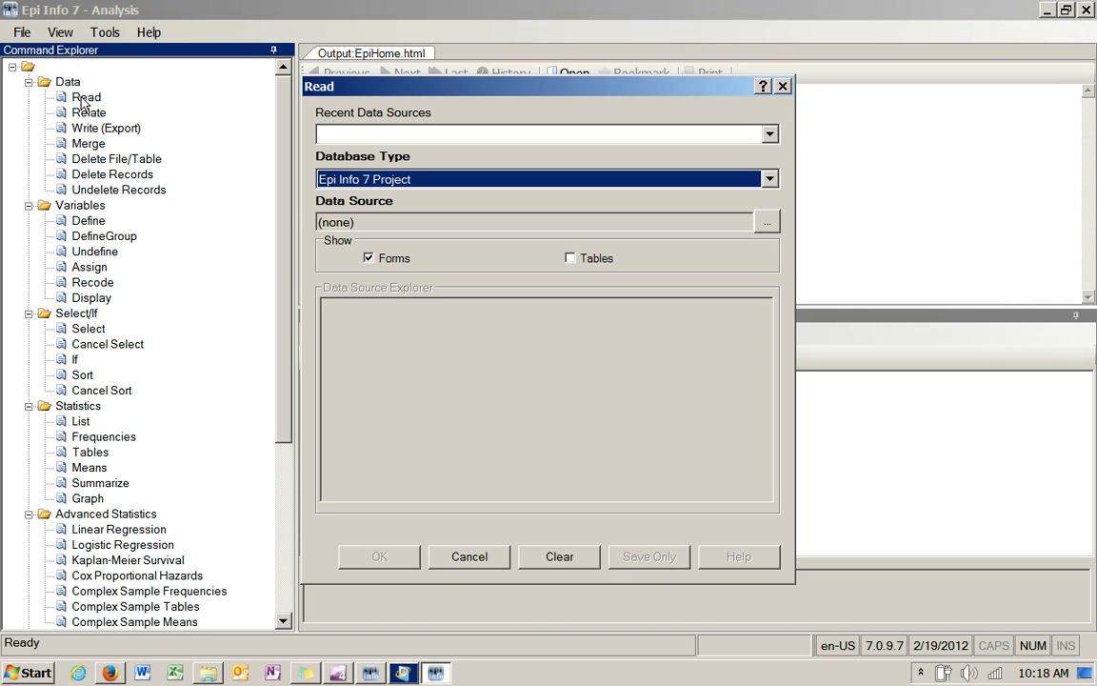
click(770, 135)
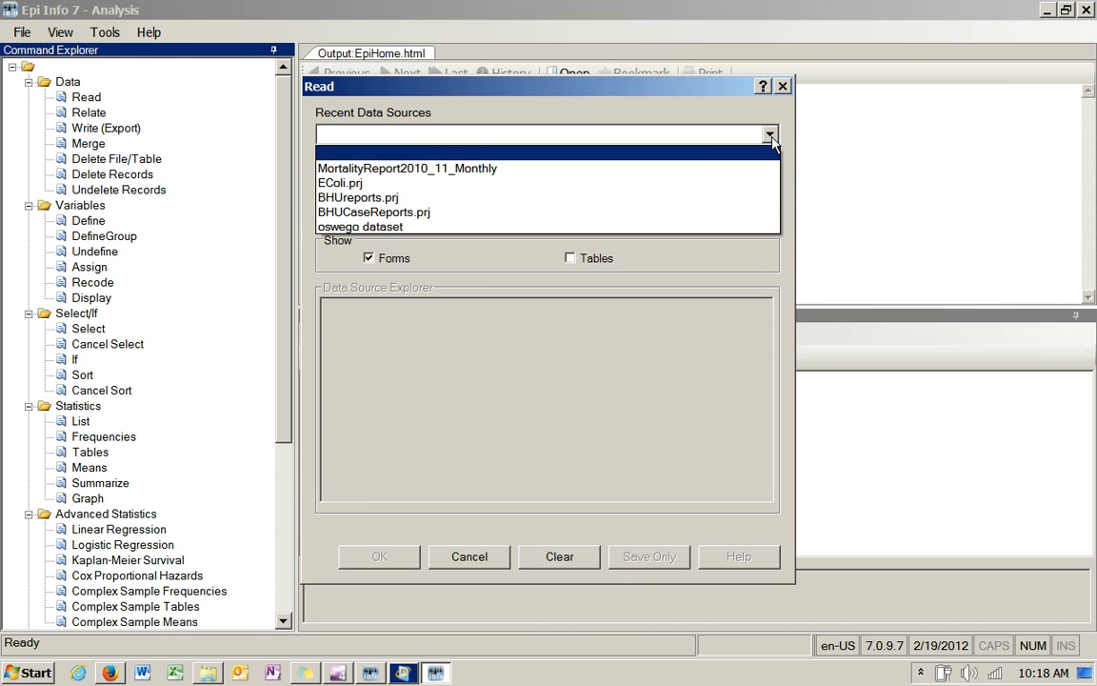
click(771, 136)
click(770, 136)
click(770, 136)
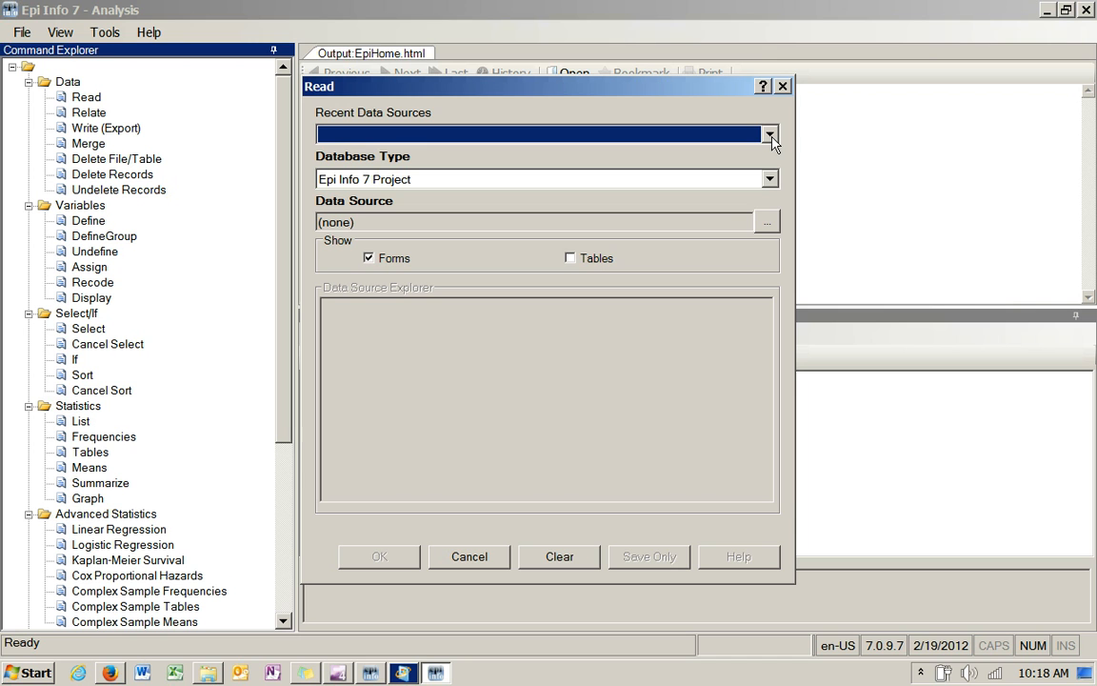
click(766, 223)
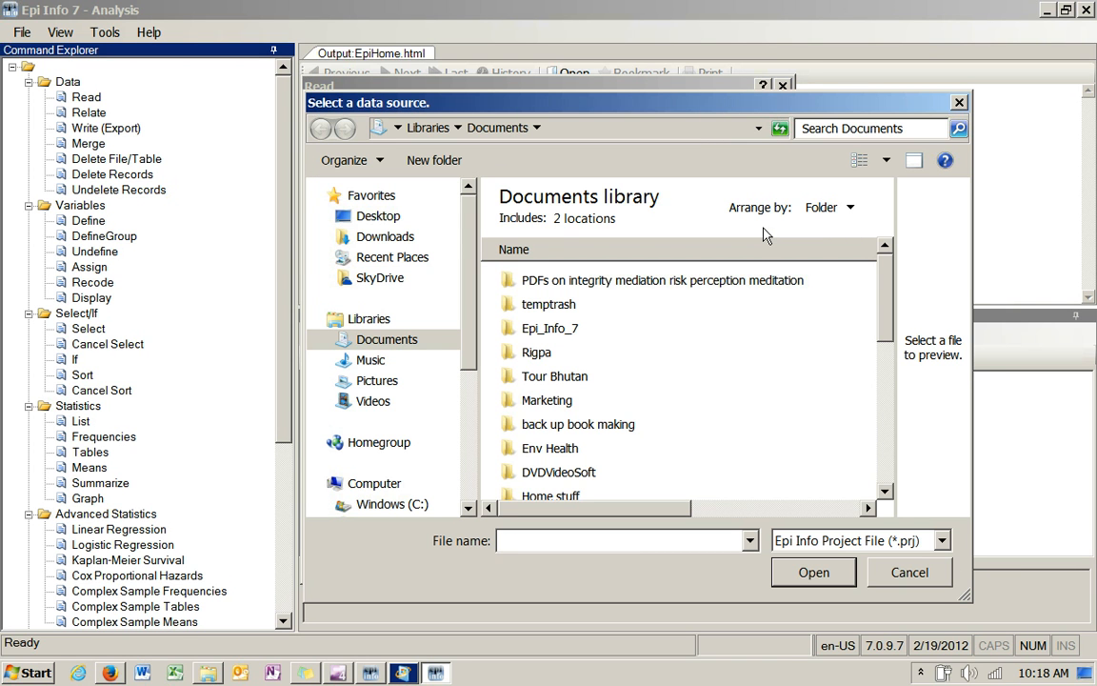
click(548, 330)
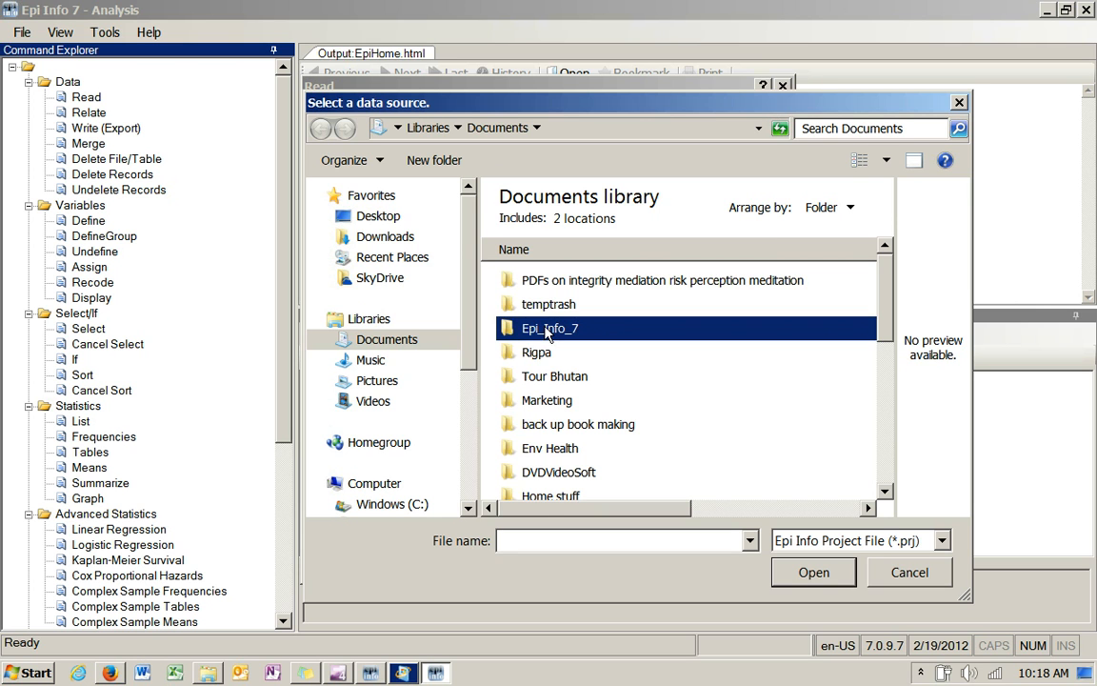
double_click(549, 329)
double_click(544, 281)
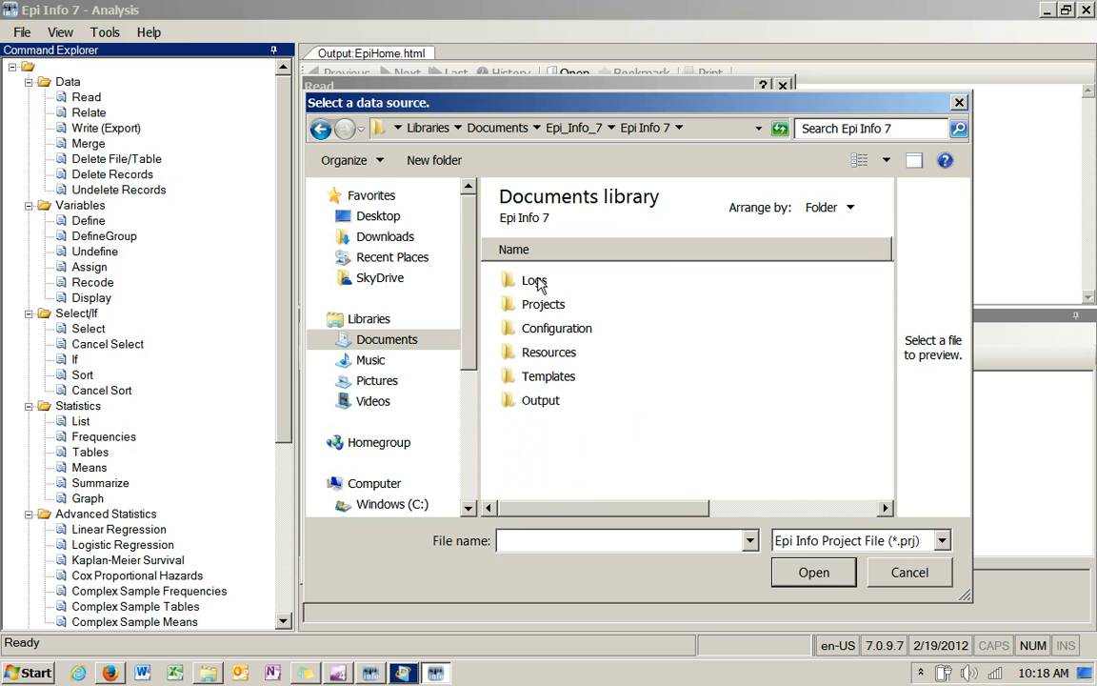
click(526, 306)
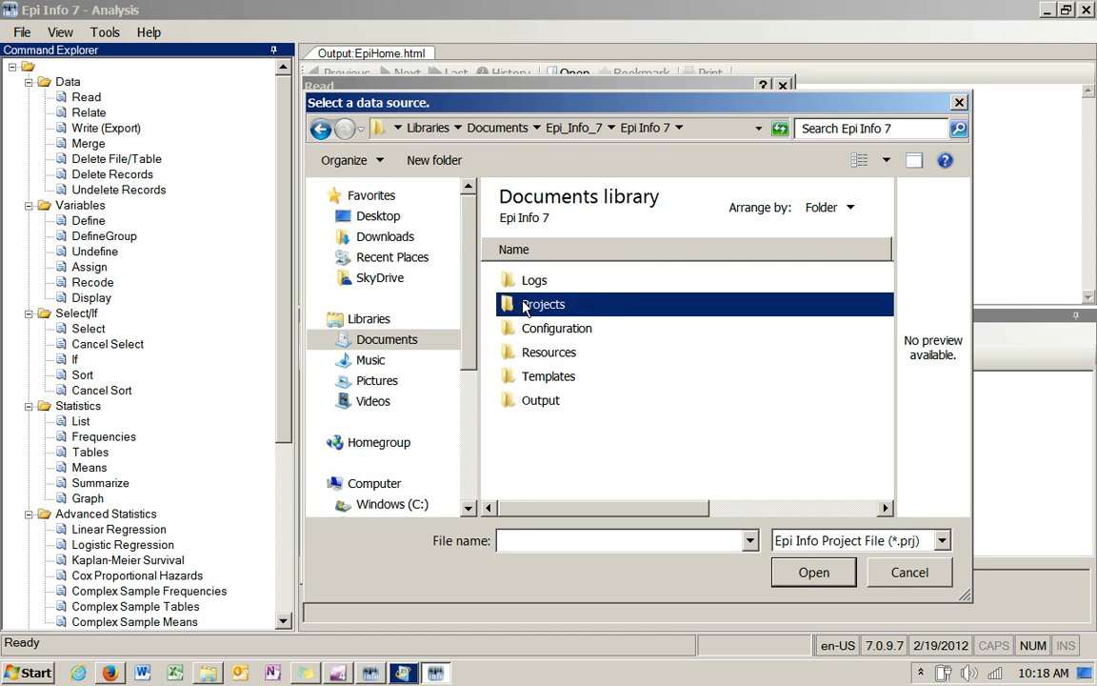
double_click(526, 306)
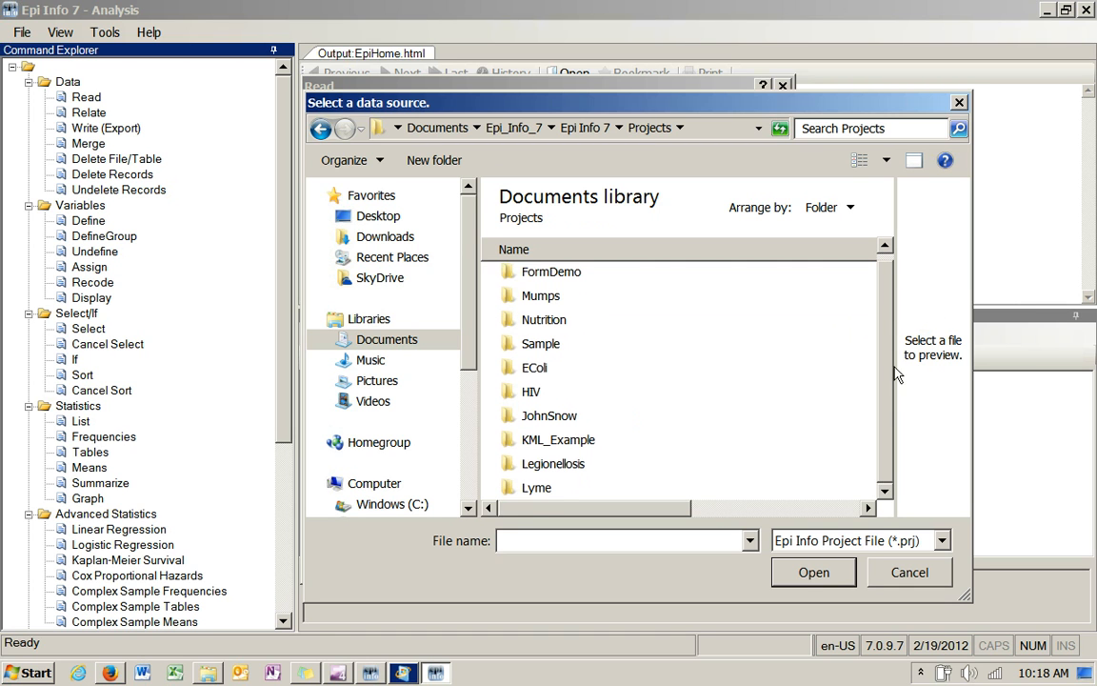
scroll(895, 357, up, 1)
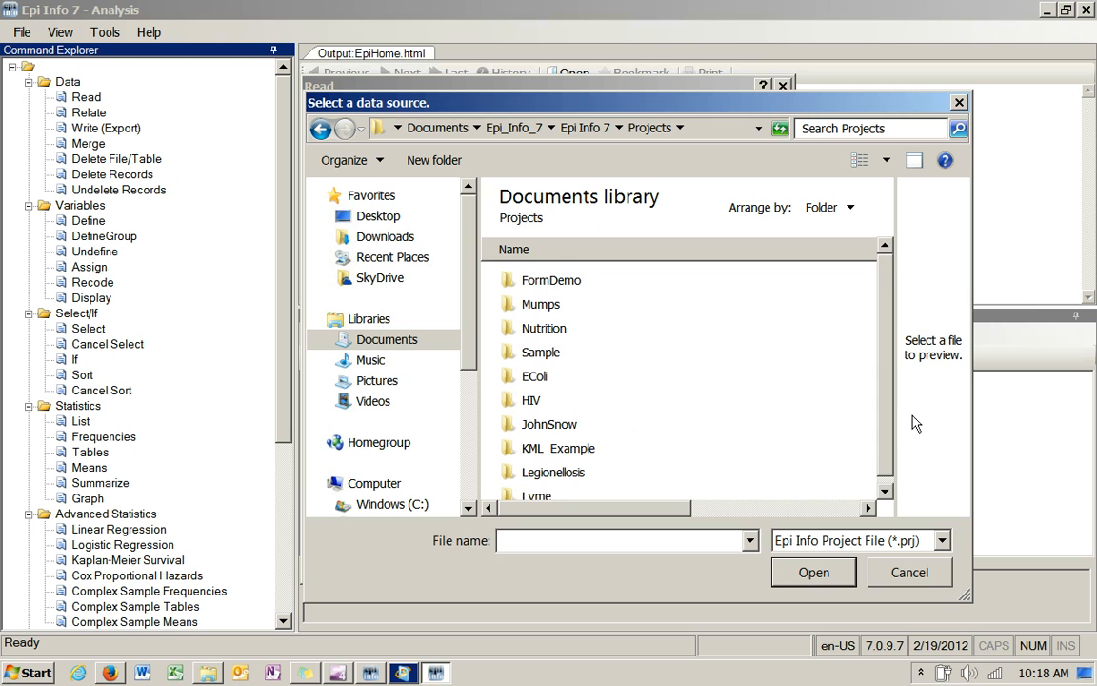
click(911, 571)
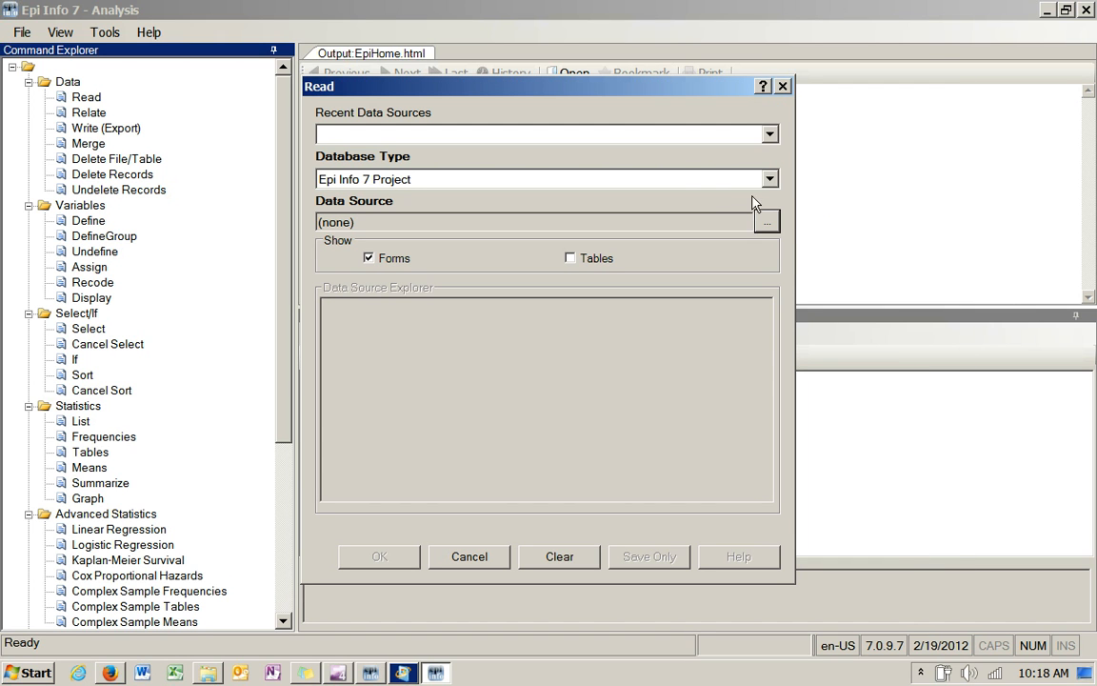
- Read Sheet1$ from the recent data source "oswego dataset" into the analysis
click(770, 135)
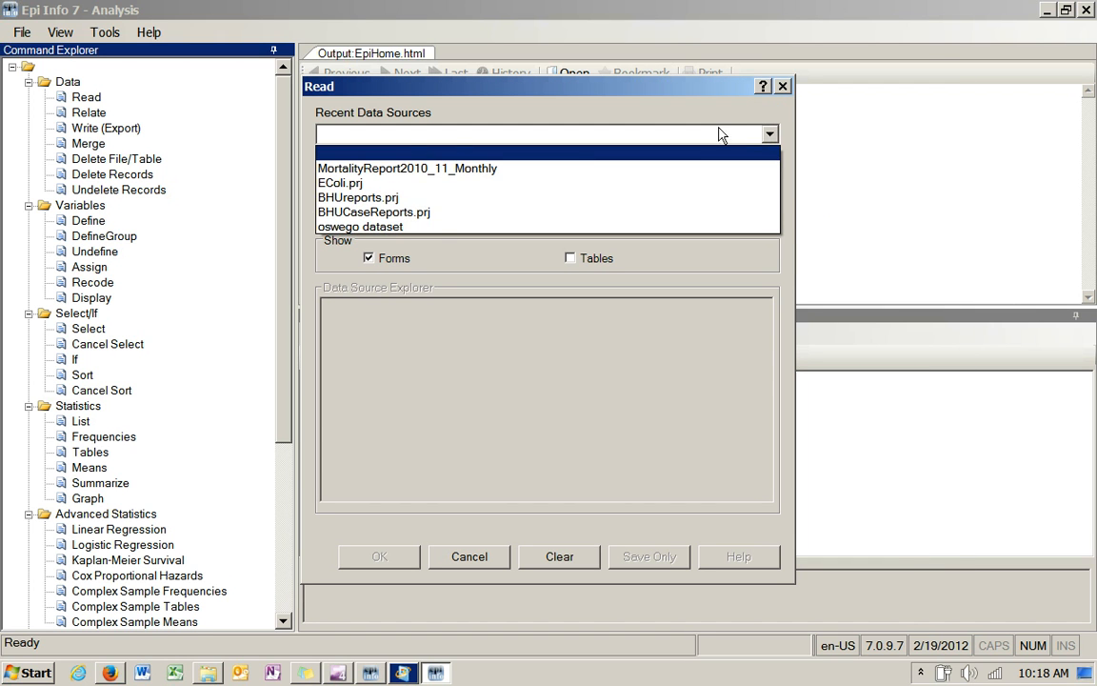
click(430, 227)
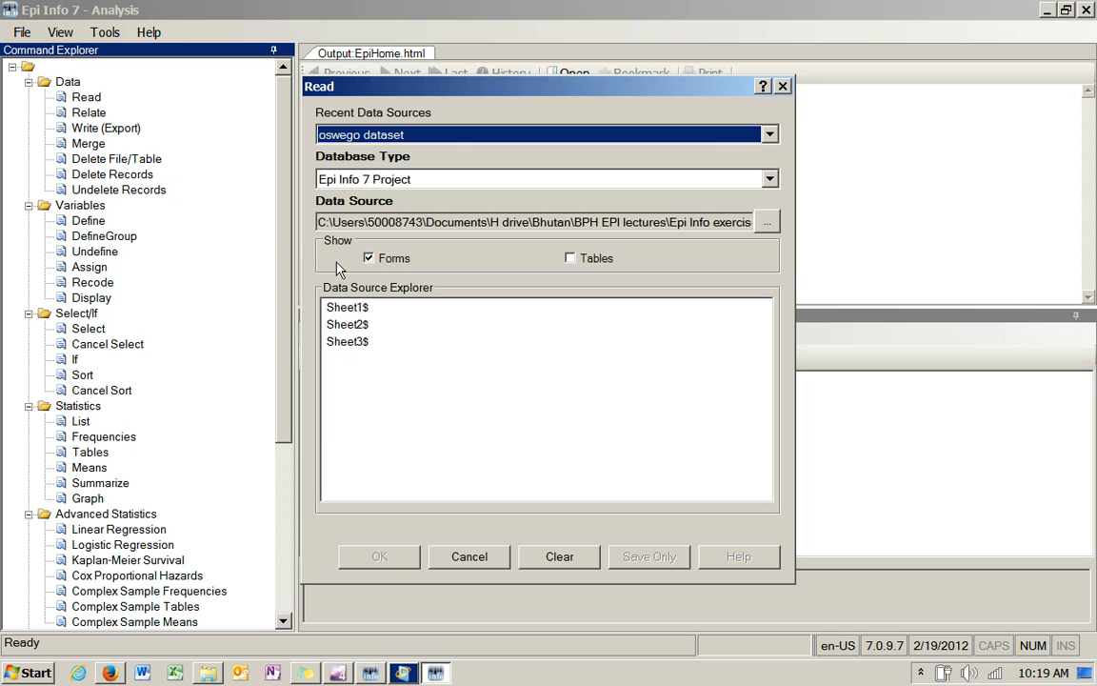
click(349, 310)
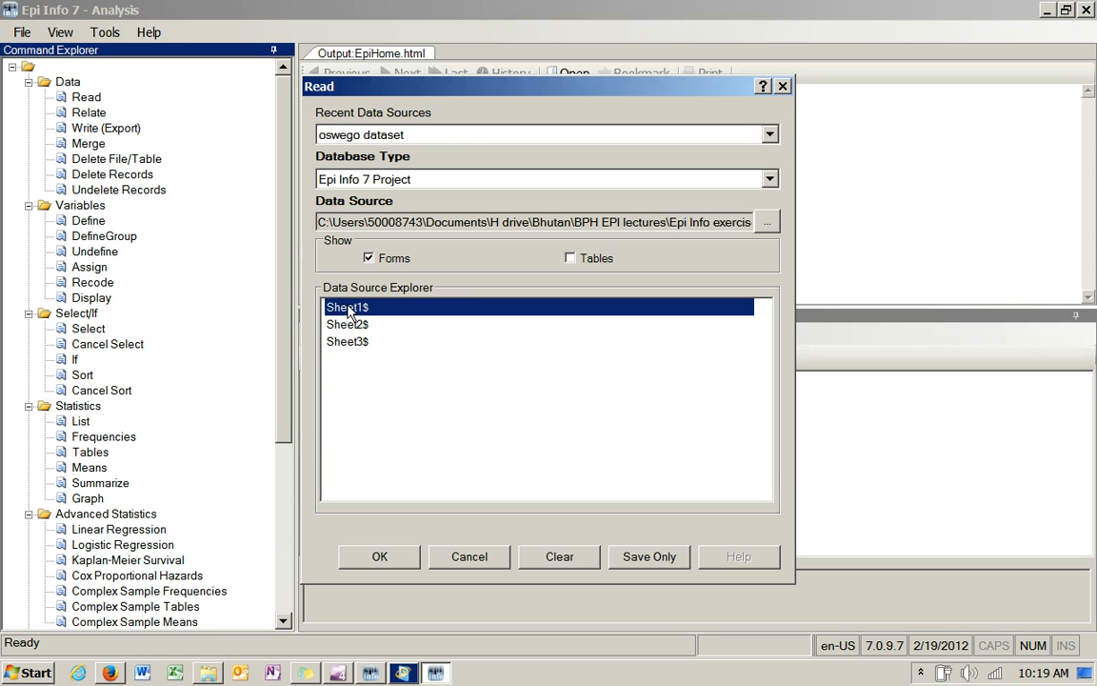
click(380, 556)
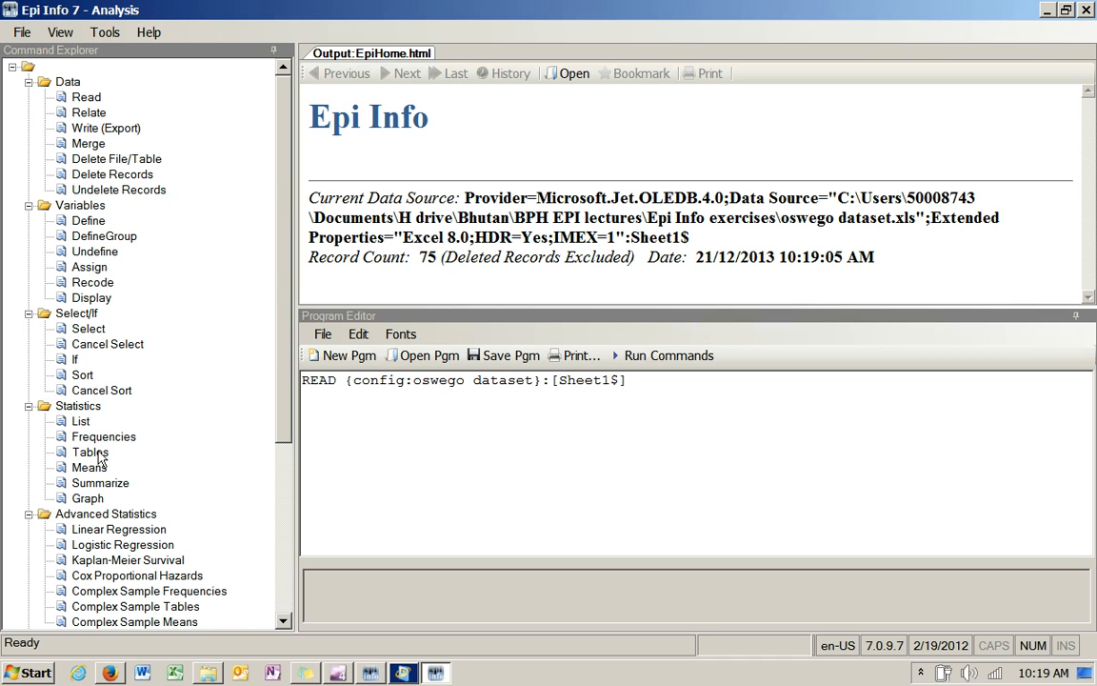
- List all variables (*) of the dataset as a line list in Grid display mode
click(81, 422)
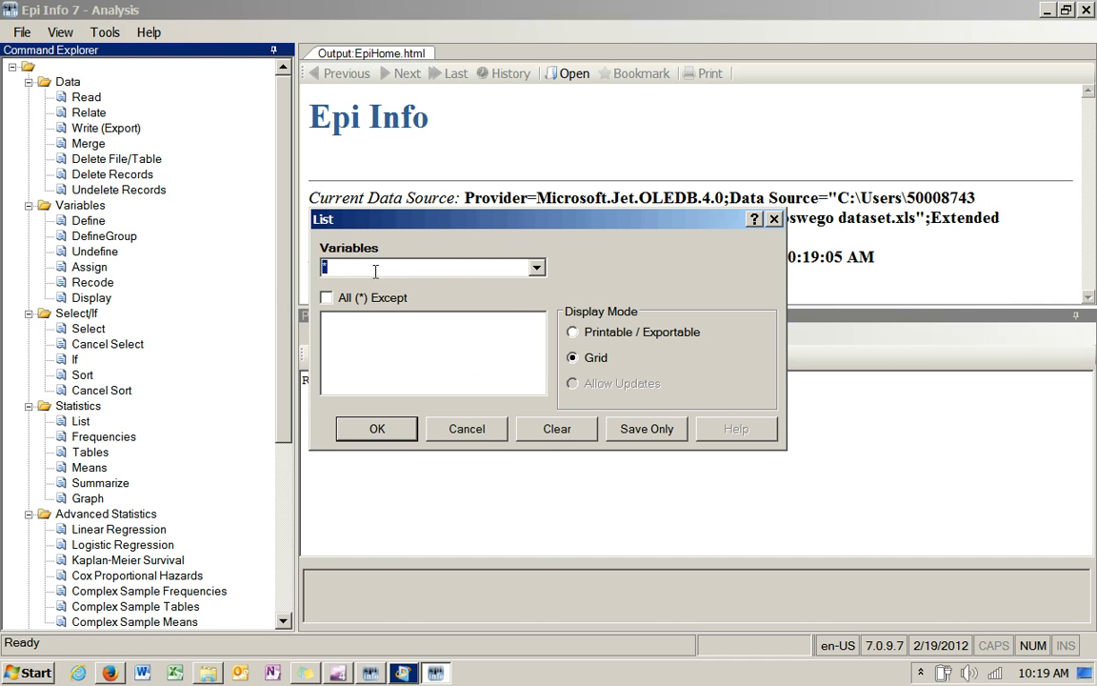
click(537, 267)
click(537, 268)
click(538, 268)
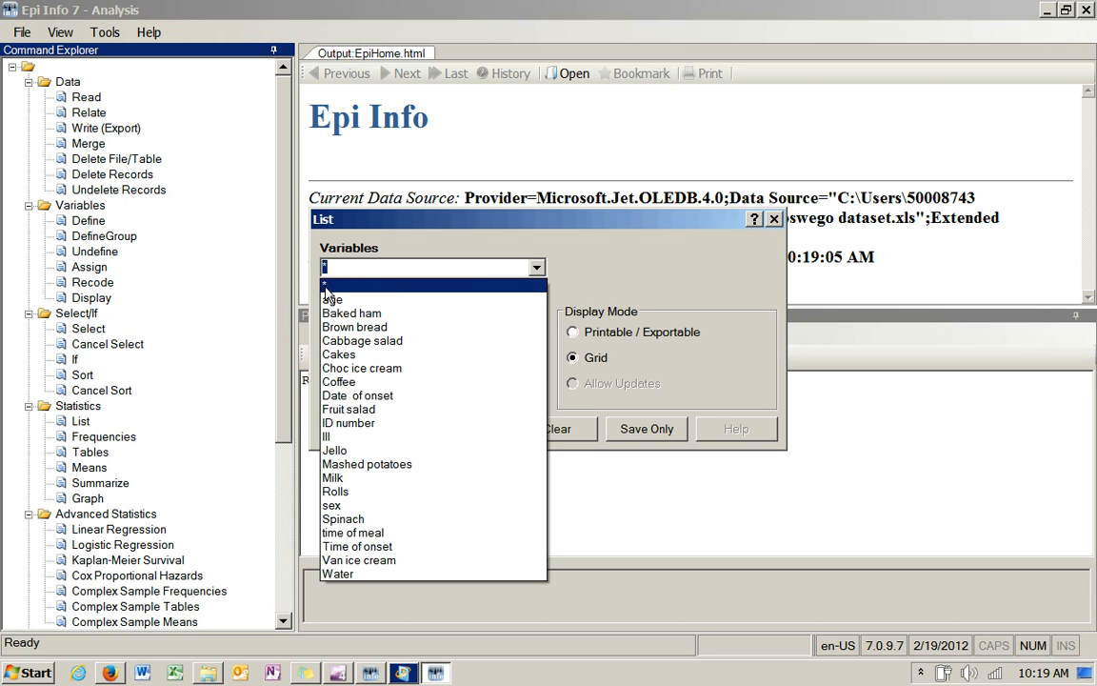
click(326, 288)
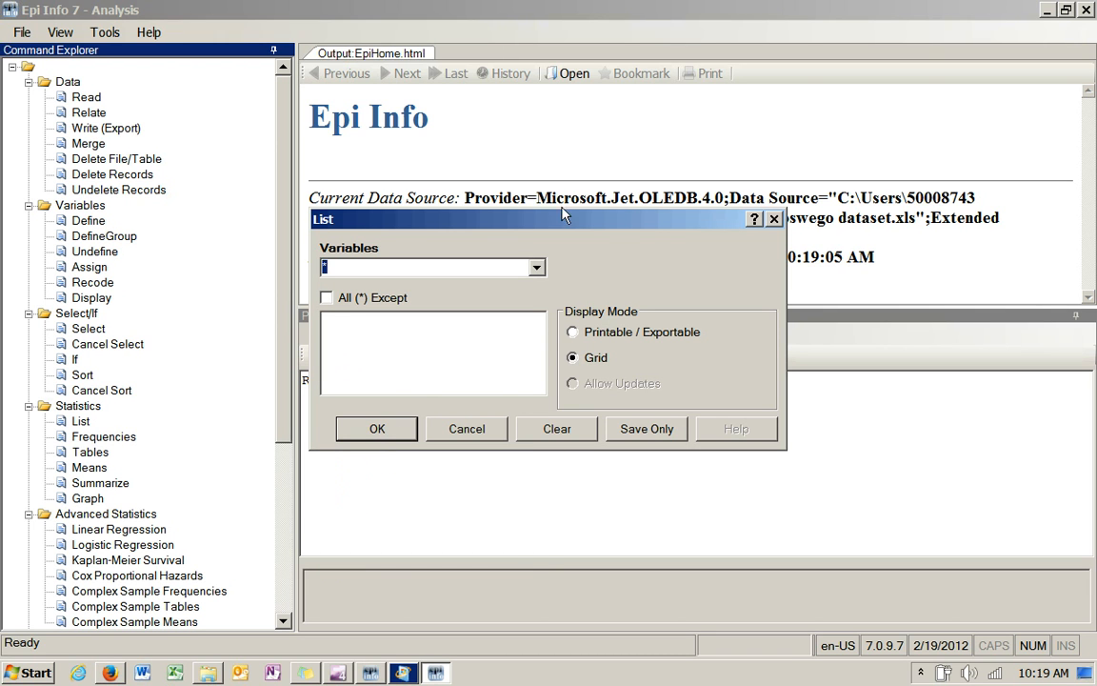
click(537, 270)
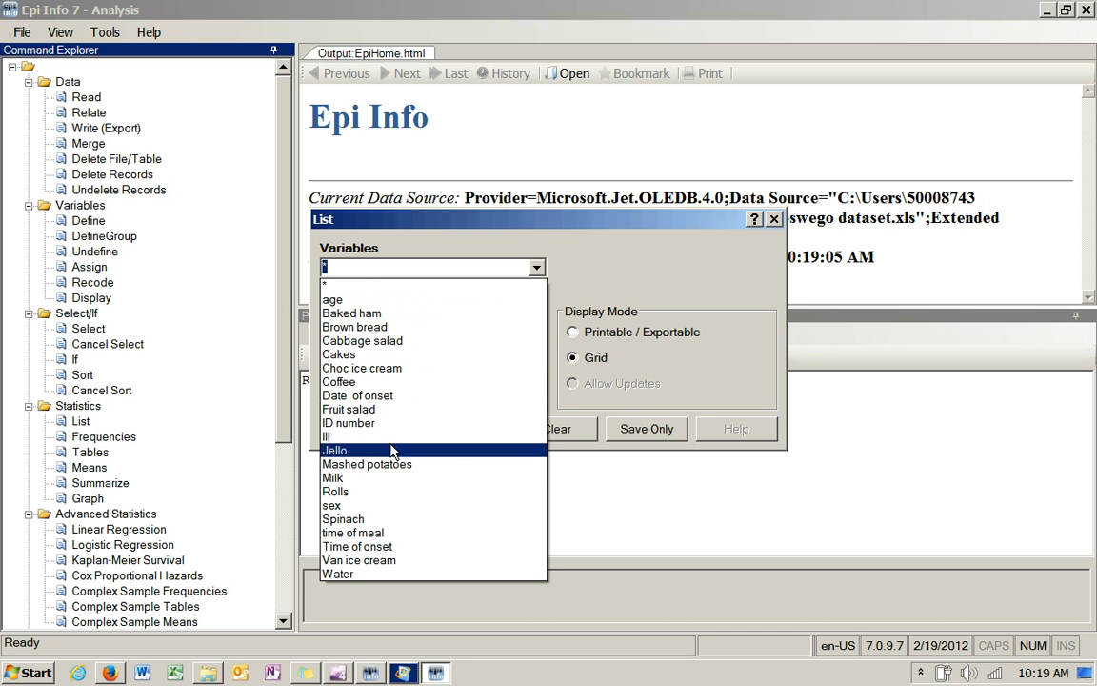
click(533, 284)
click(374, 427)
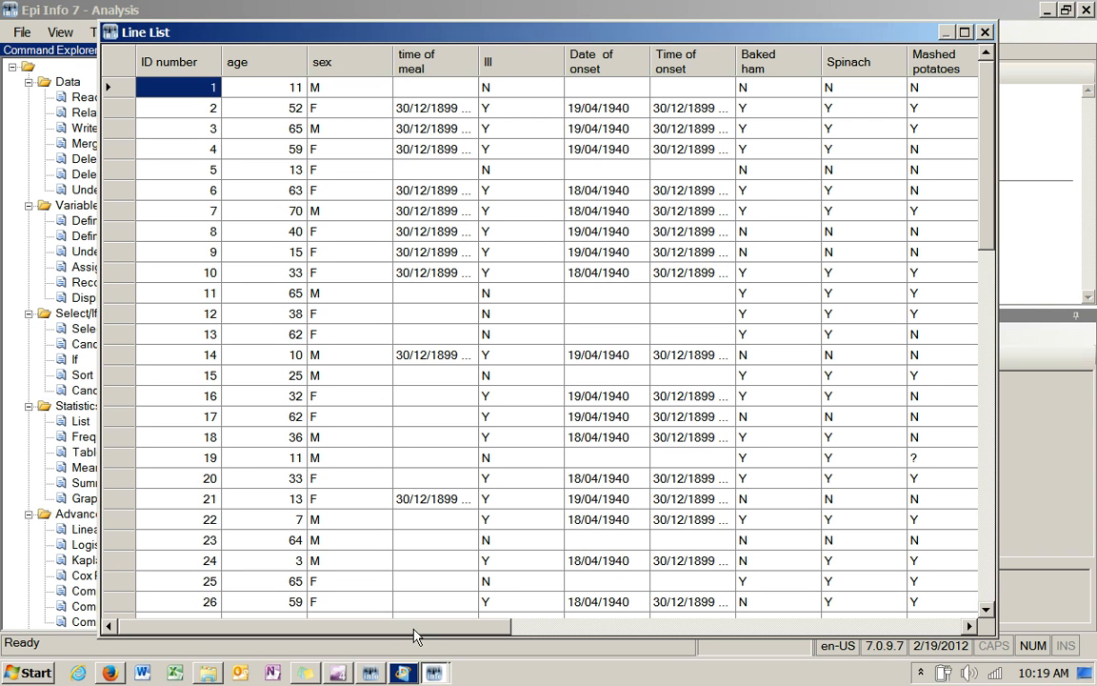
- Sort the line list by date of onset in ascending order and look over the sorted rows
drag(415, 635, 253, 529)
click(407, 104)
click(613, 59)
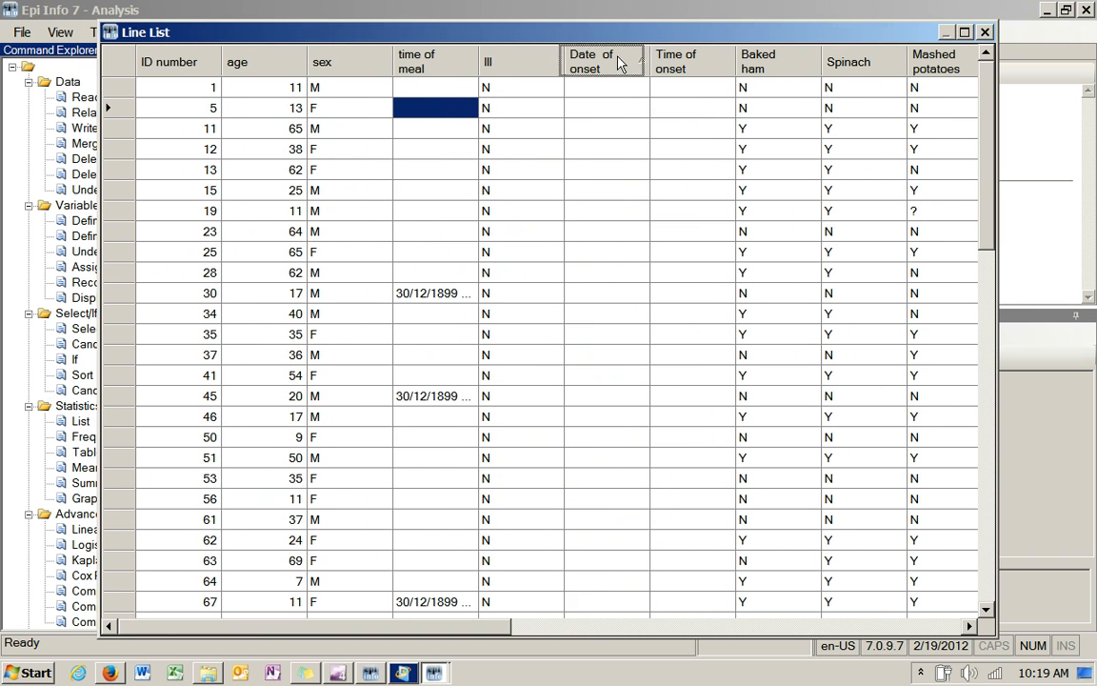
click(617, 61)
click(616, 64)
click(703, 107)
click(742, 109)
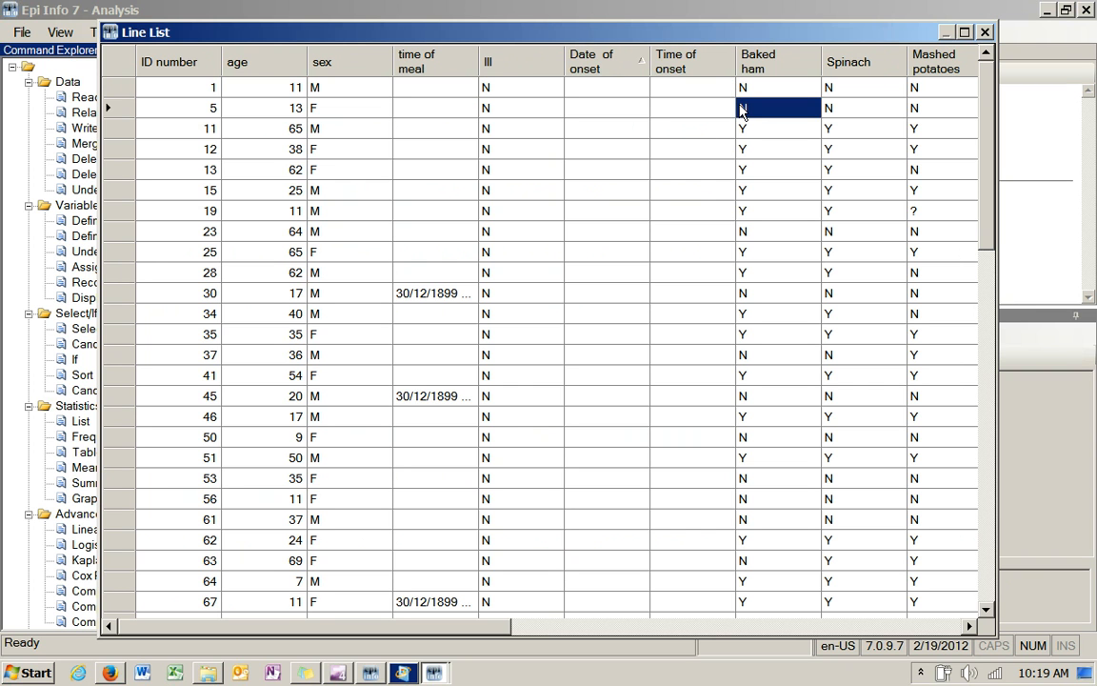
- Sort the line list by sex in descending order
click(312, 86)
click(350, 62)
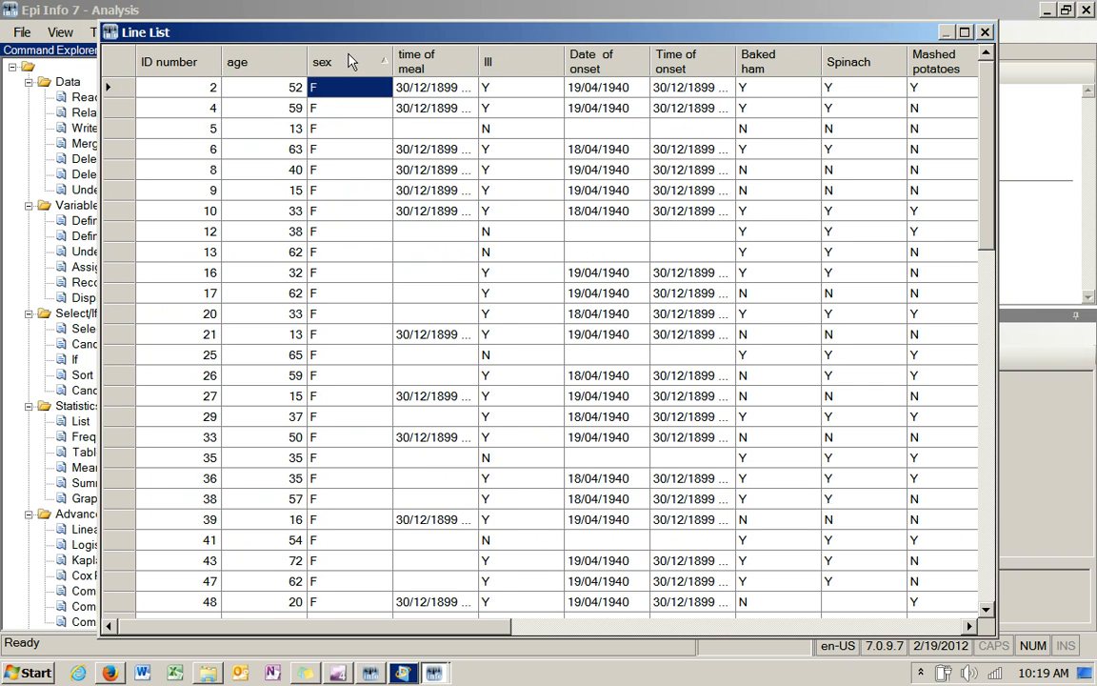
click(349, 61)
click(348, 61)
click(349, 61)
click(195, 90)
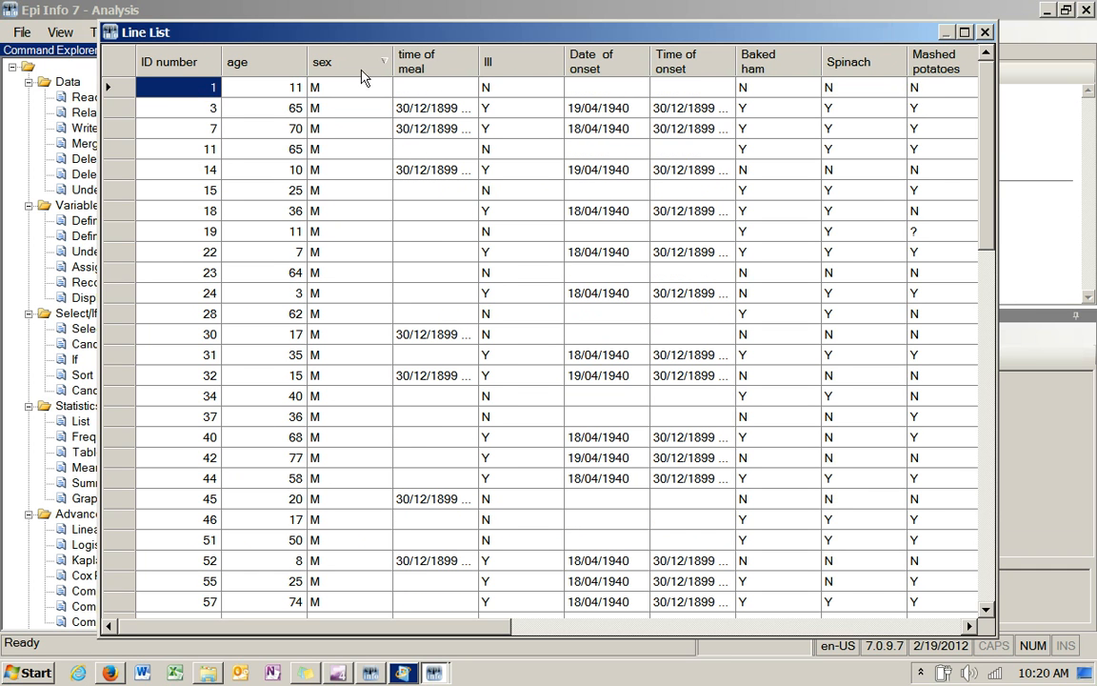
- Highlight a block of Ill, Date of onset and Time of onset cells, and close the line list
click(554, 313)
click(692, 335)
drag(619, 375, 267, 293)
click(203, 251)
drag(522, 190, 686, 251)
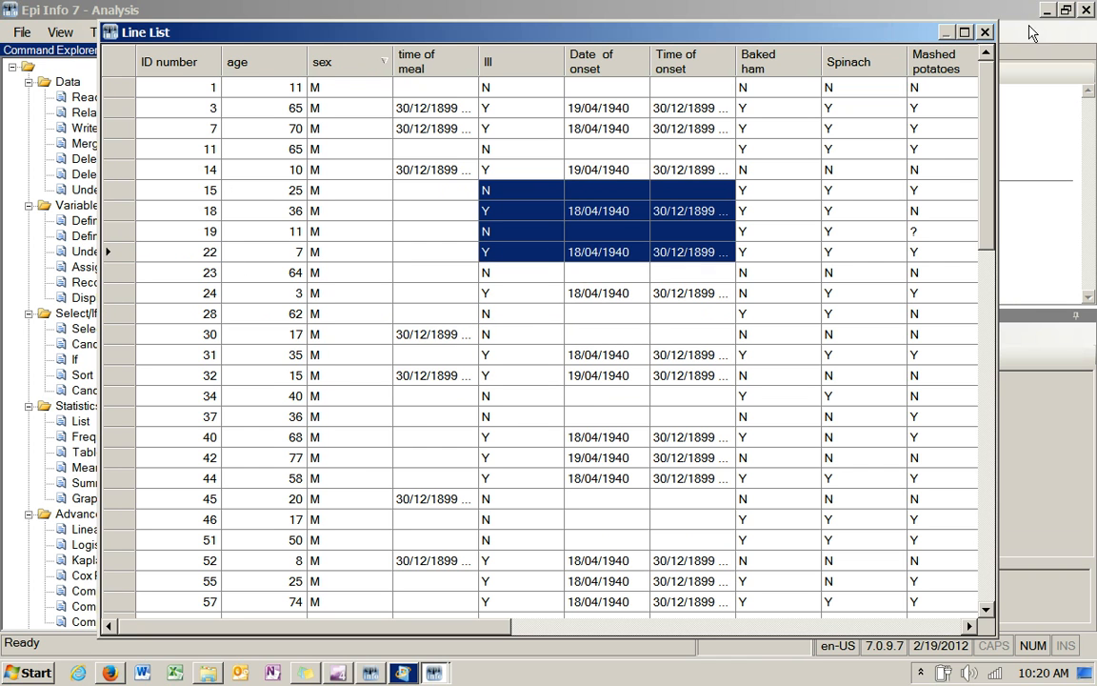
click(985, 32)
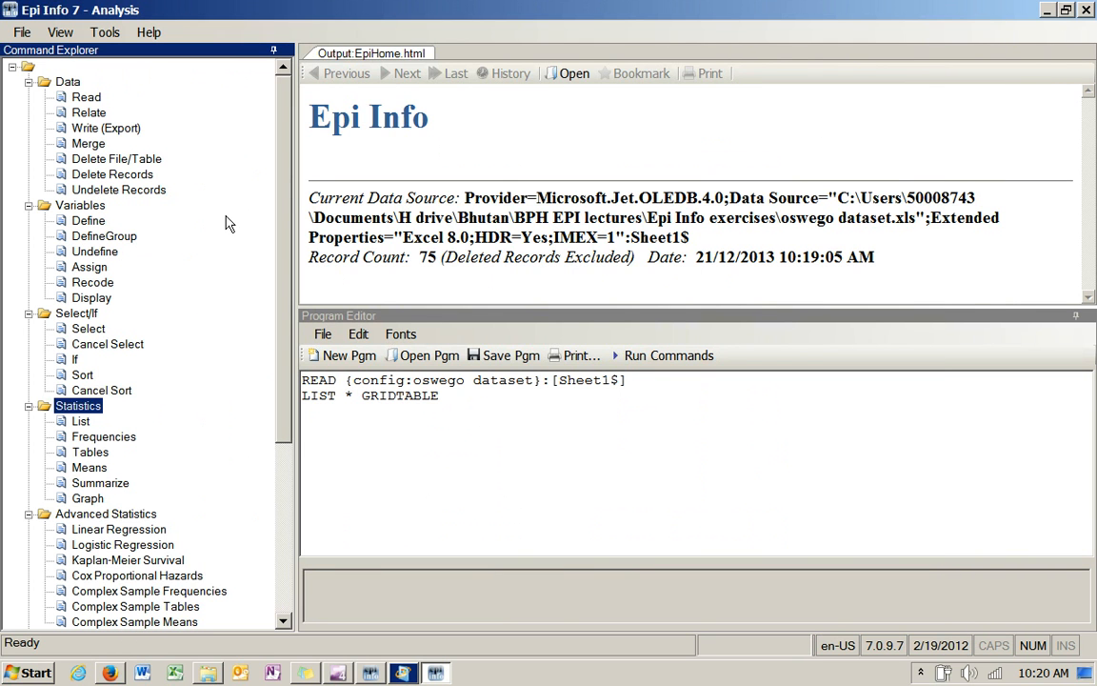
- Run a frequency analysis of the age variable
click(105, 436)
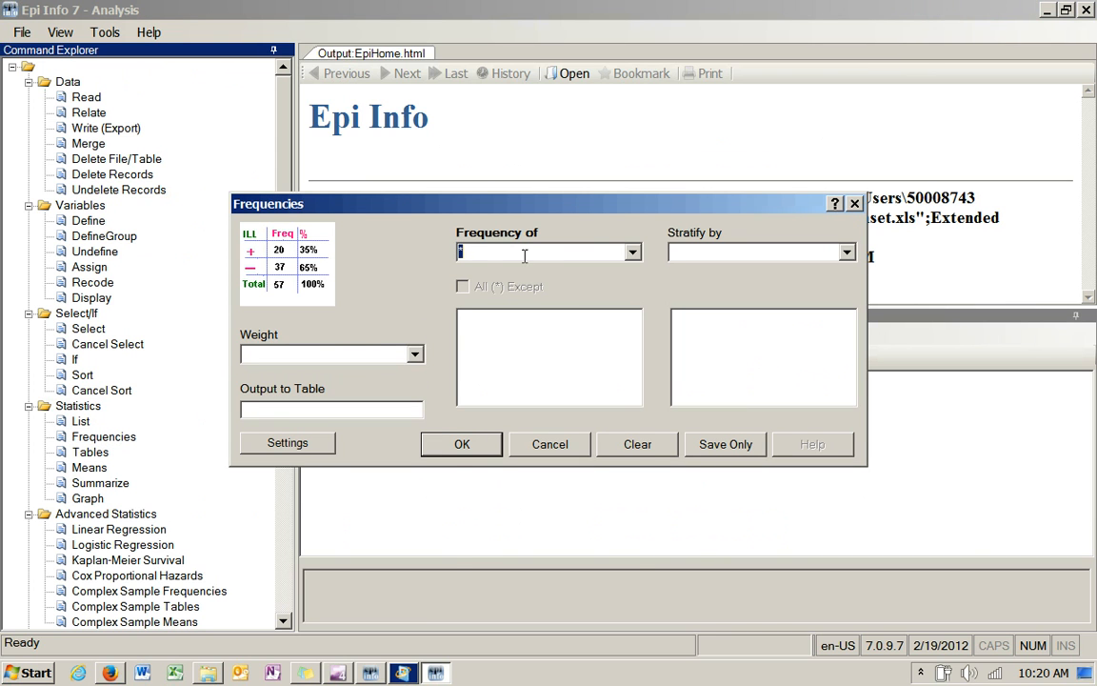
click(631, 252)
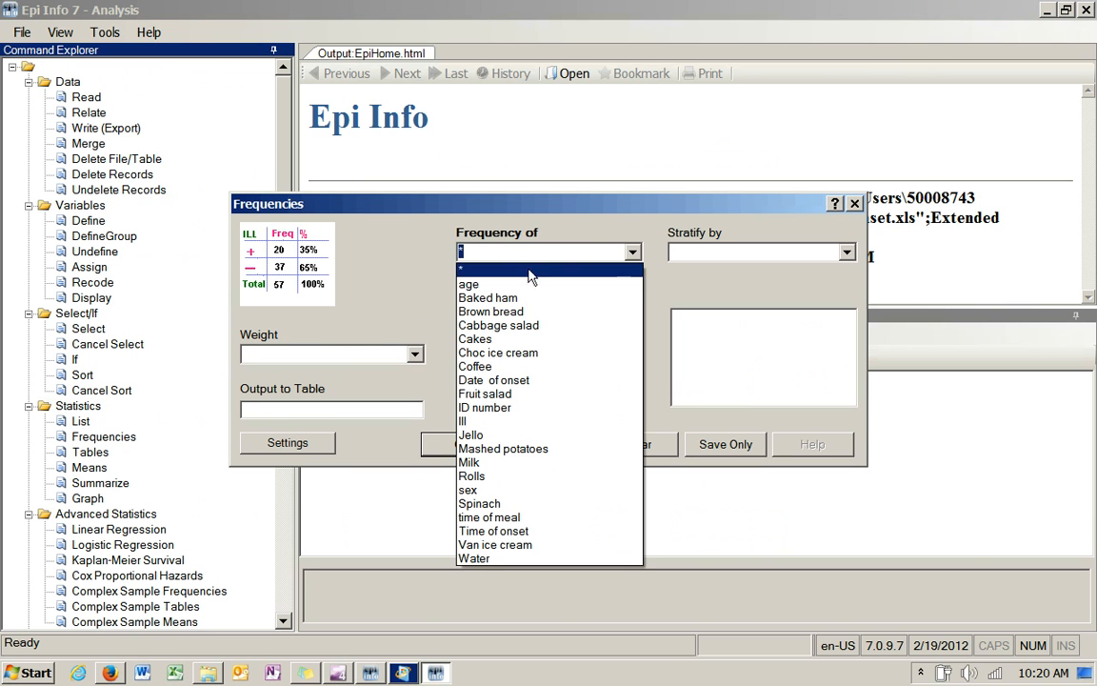
click(471, 284)
click(484, 446)
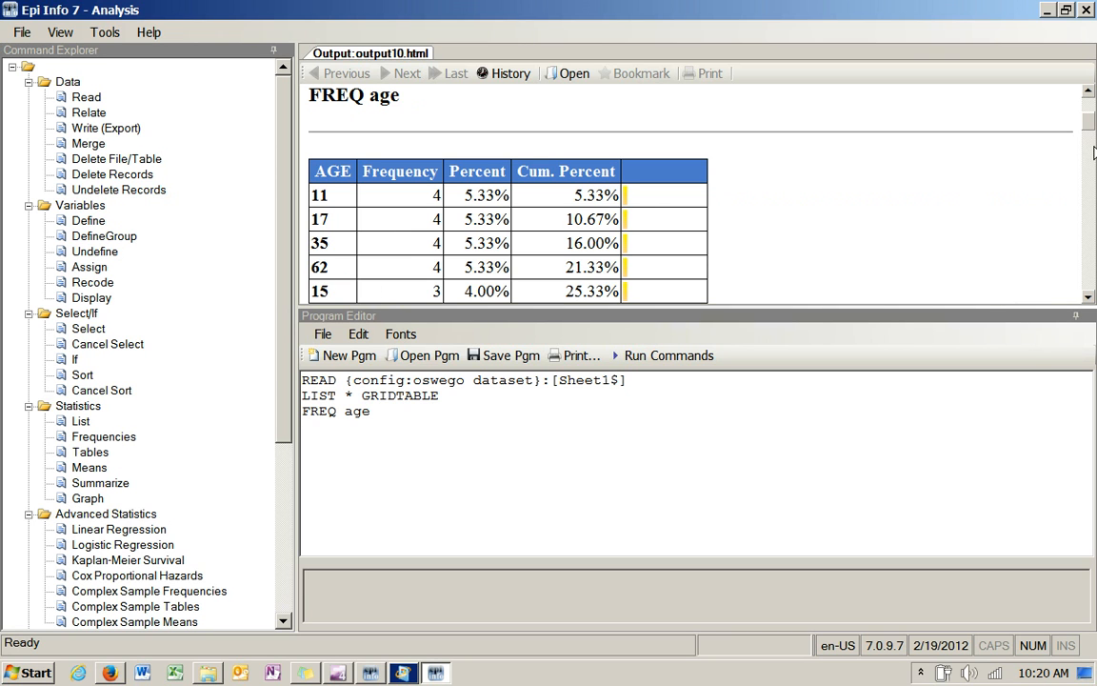
- Enlarge the output area and examine the age frequency table down to its confidence limits
click(985, 306)
drag(986, 306, 1005, 399)
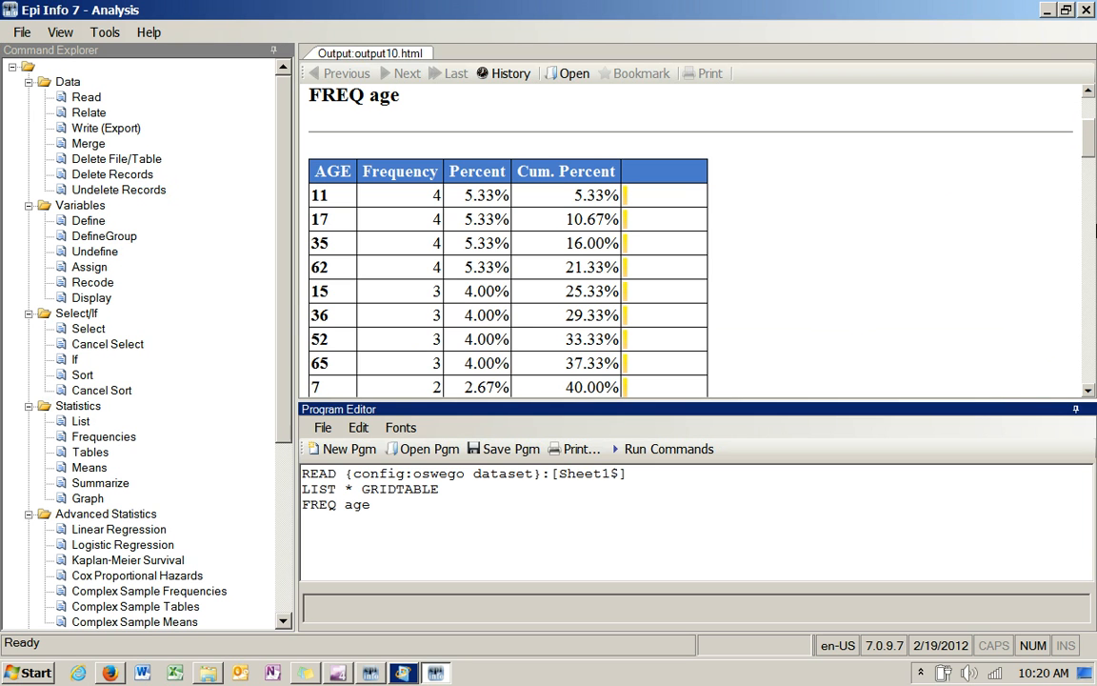
drag(1094, 141, 1094, 267)
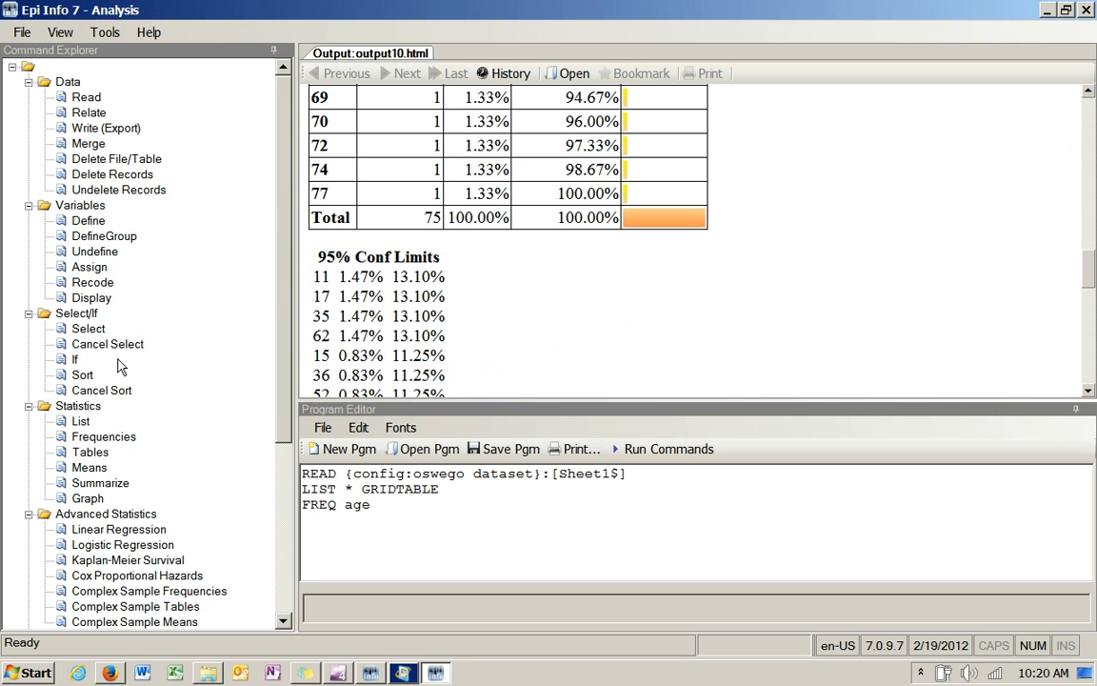
- Run a means analysis of age cross-tabulated by sex and review the table and descriptive statistics in the output
click(89, 468)
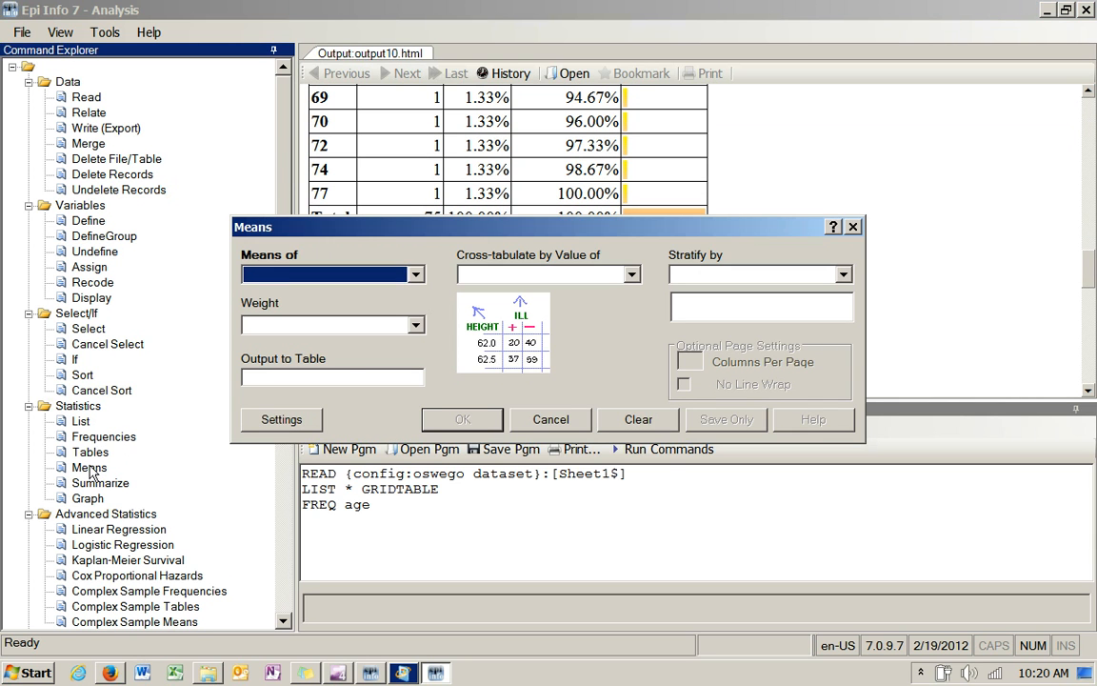
click(416, 275)
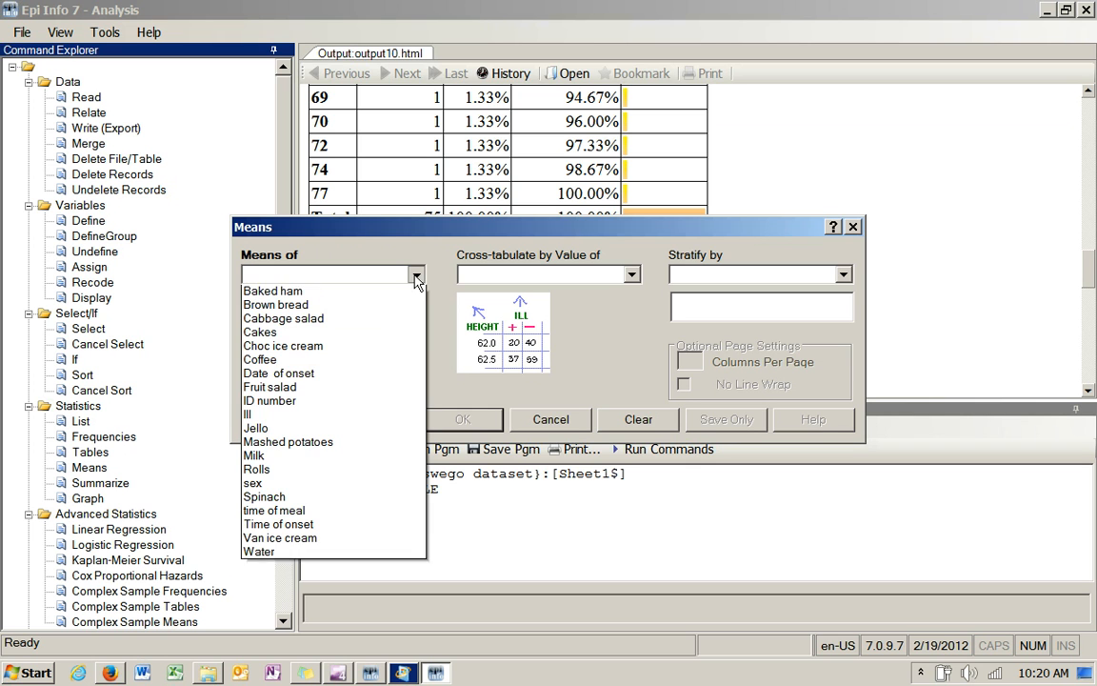
click(324, 292)
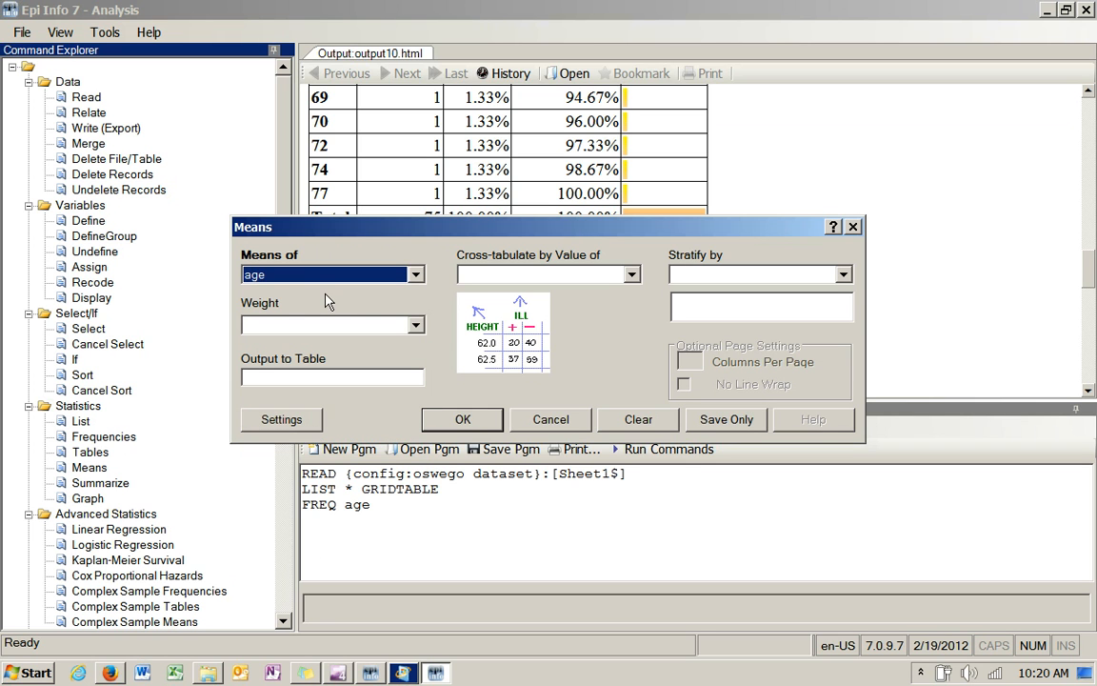
click(633, 275)
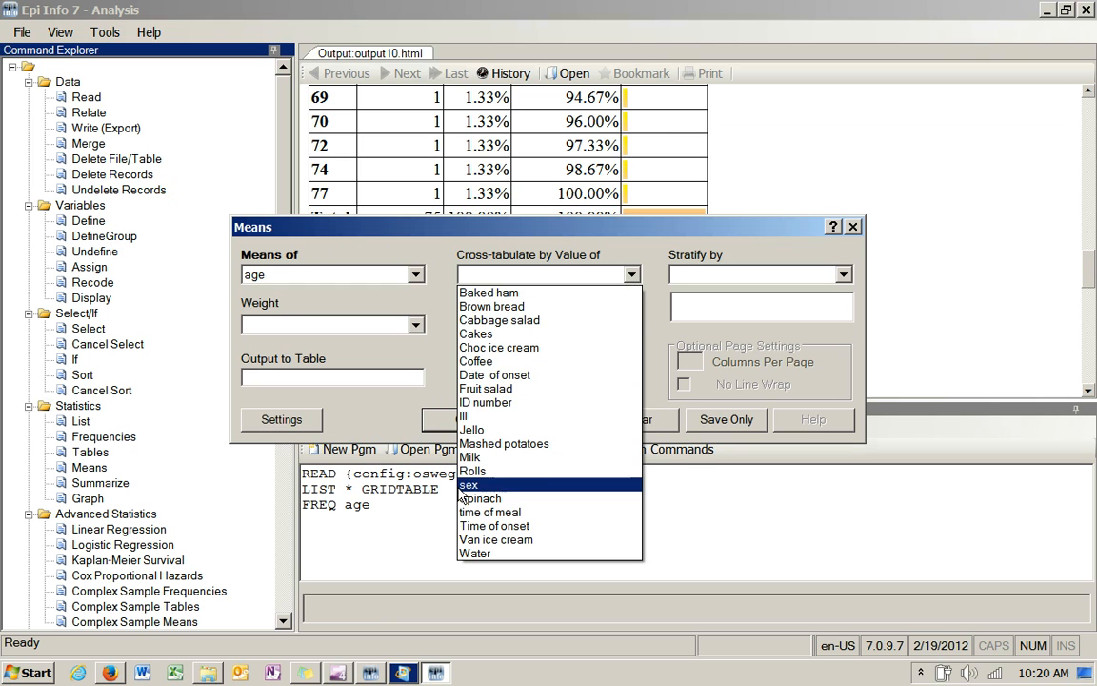
click(462, 488)
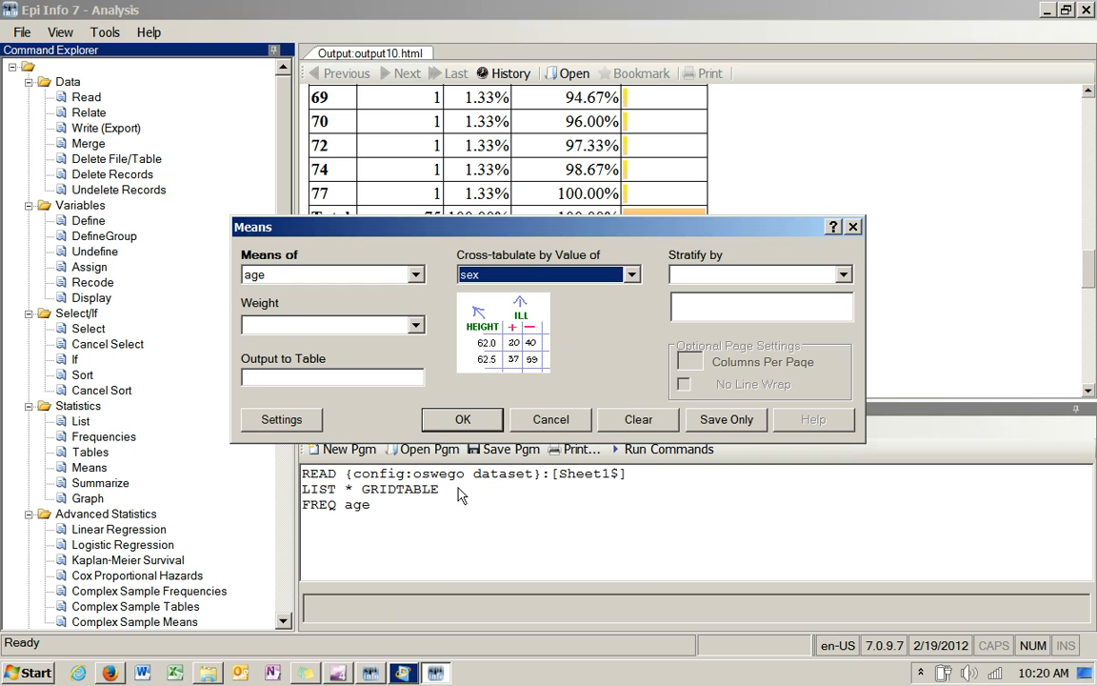
click(460, 420)
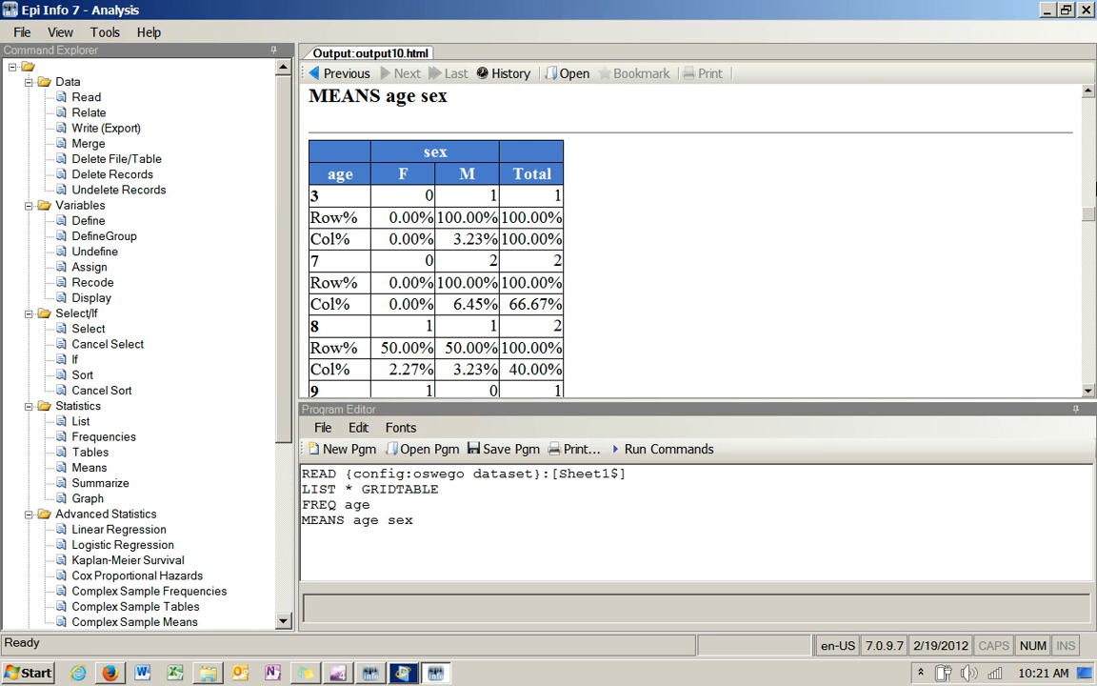
drag(1089, 224, 1094, 363)
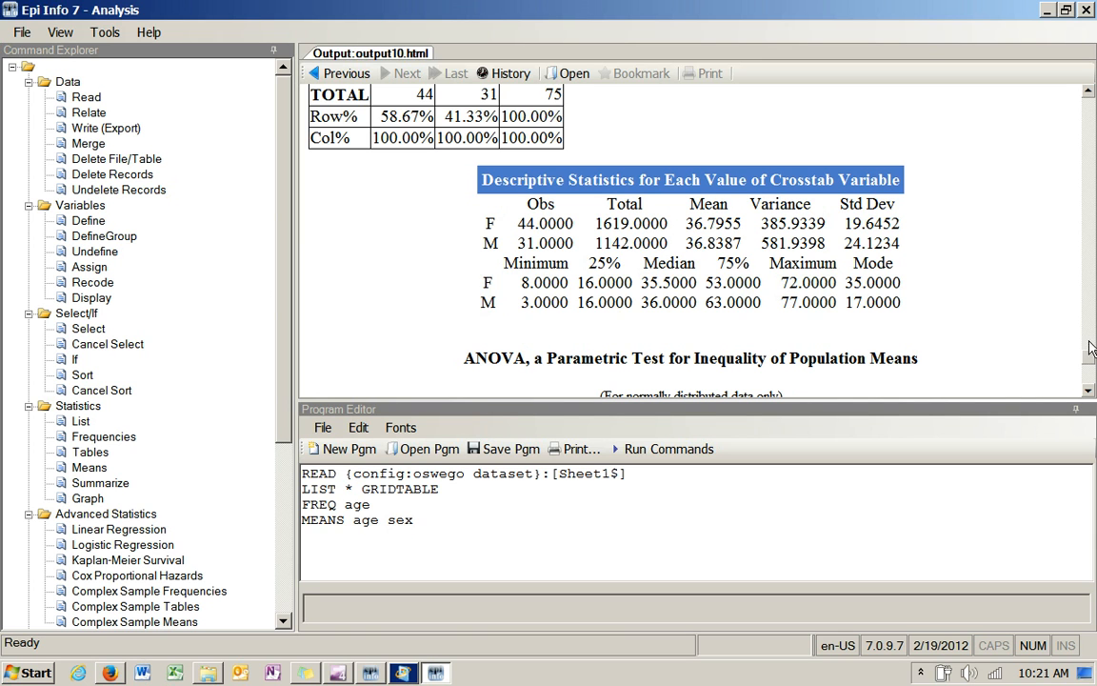
drag(1091, 361, 1039, 84)
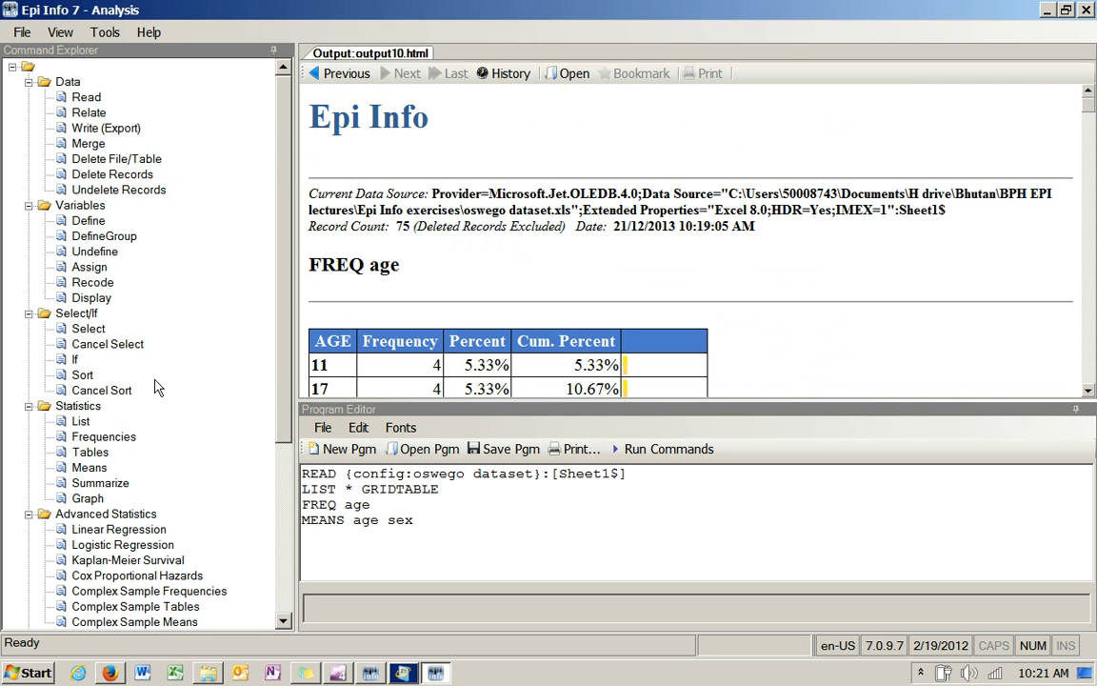
- Create a table with Van ice cream as the exposure variable and Ill as the outcome variable
click(84, 452)
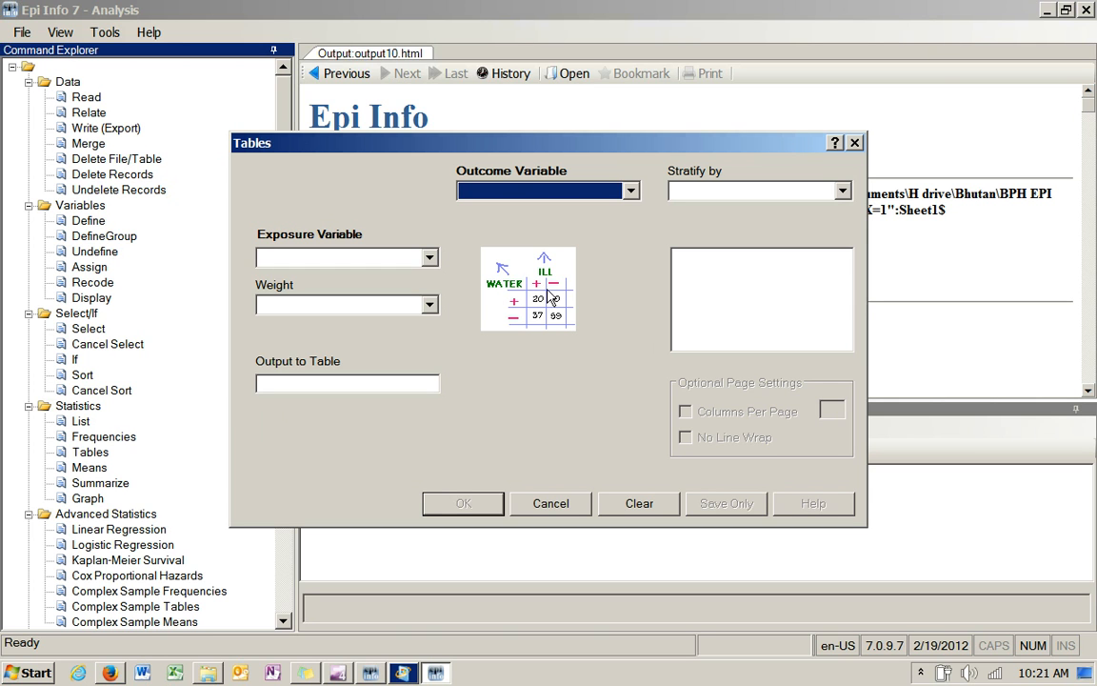
click(430, 260)
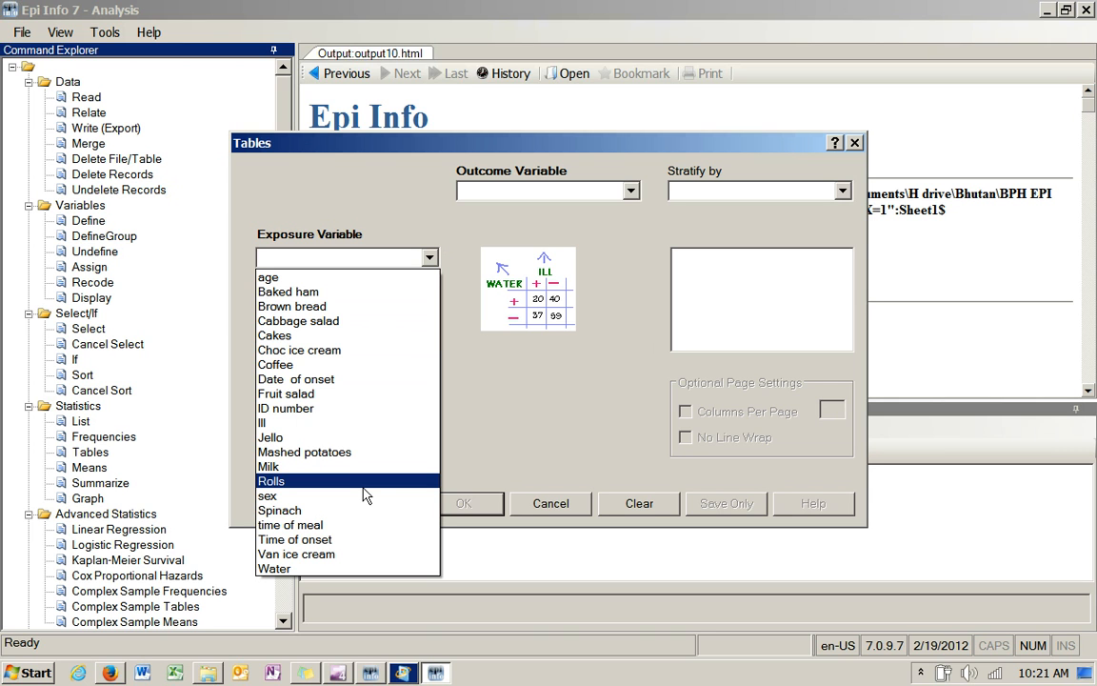
click(354, 555)
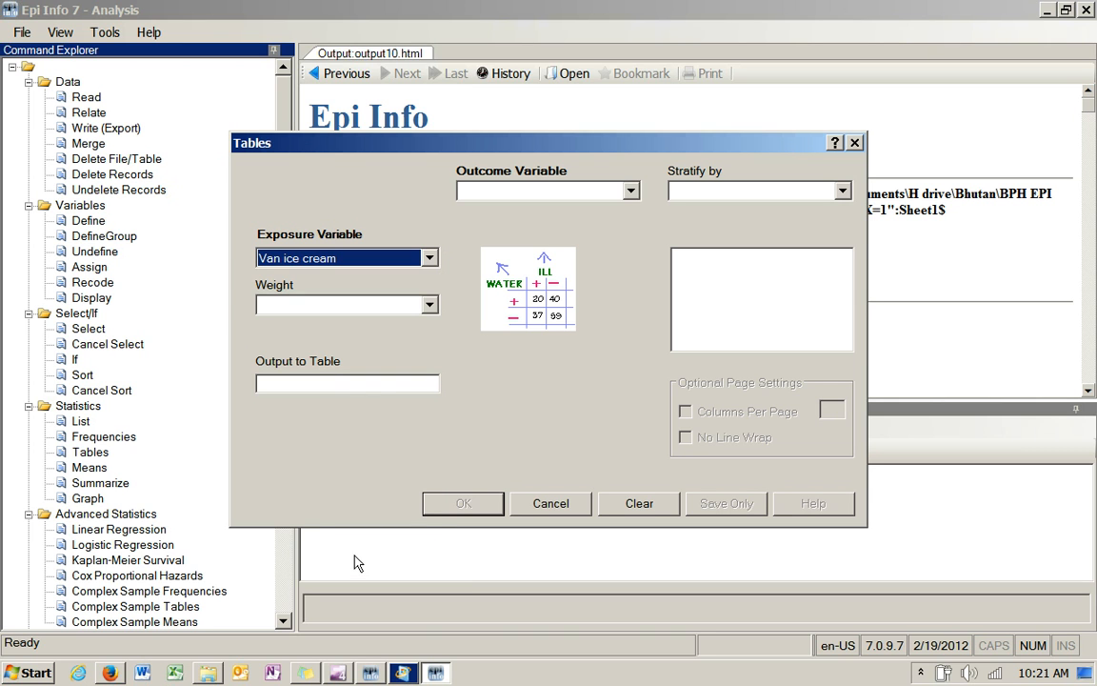
click(631, 193)
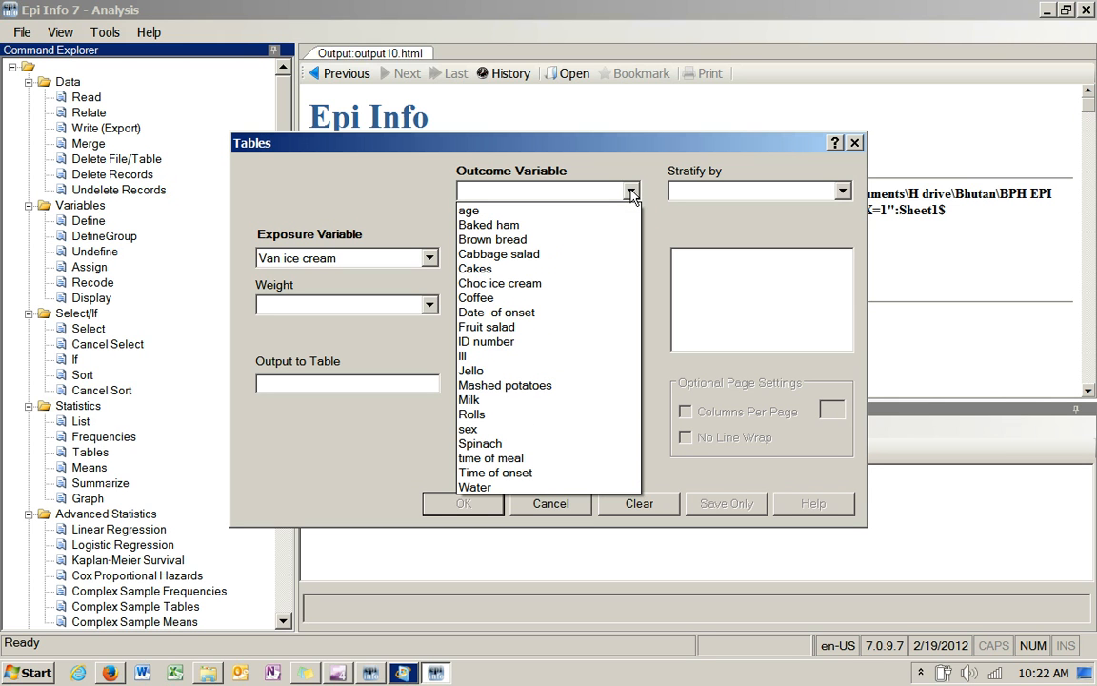
click(464, 357)
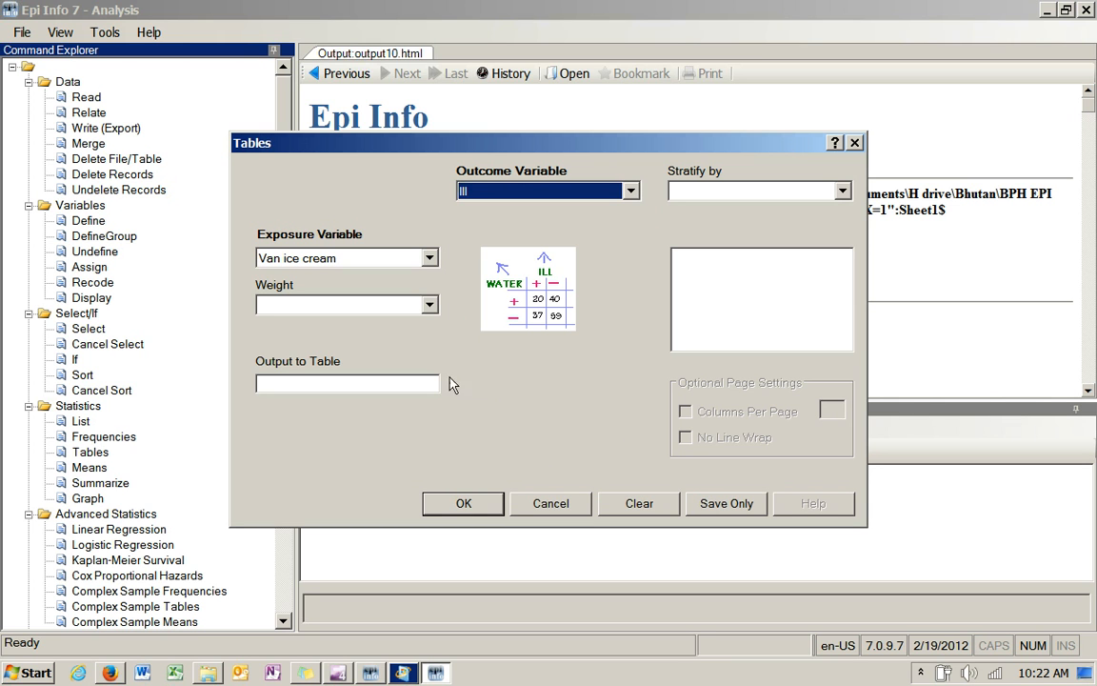
click(464, 504)
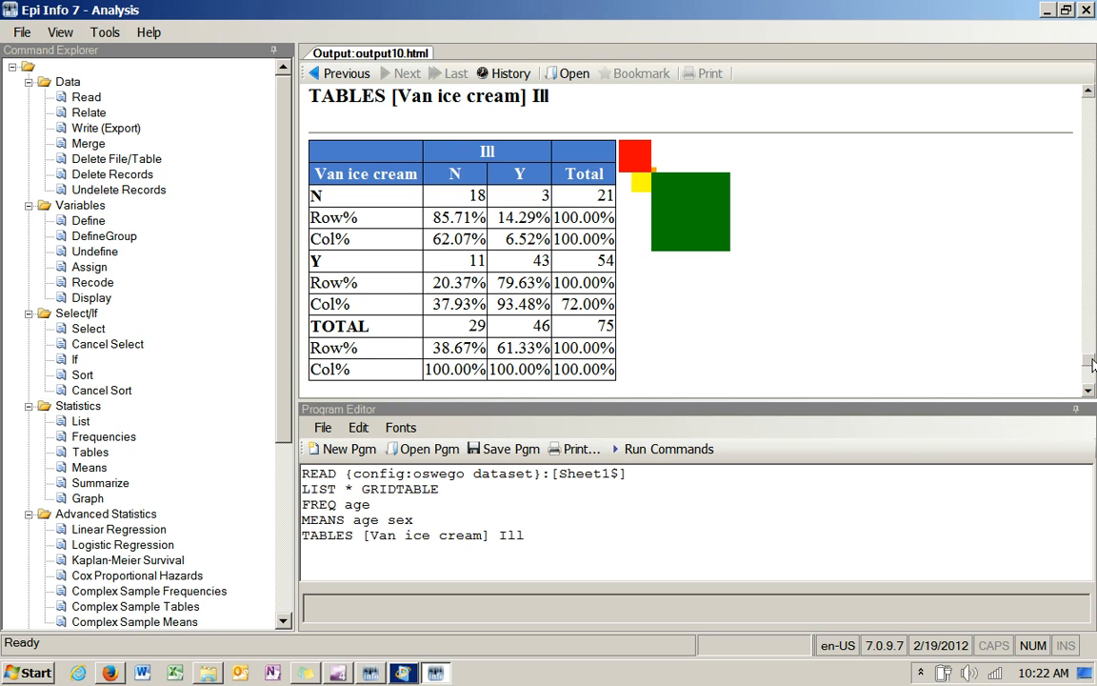
drag(1093, 365, 1094, 322)
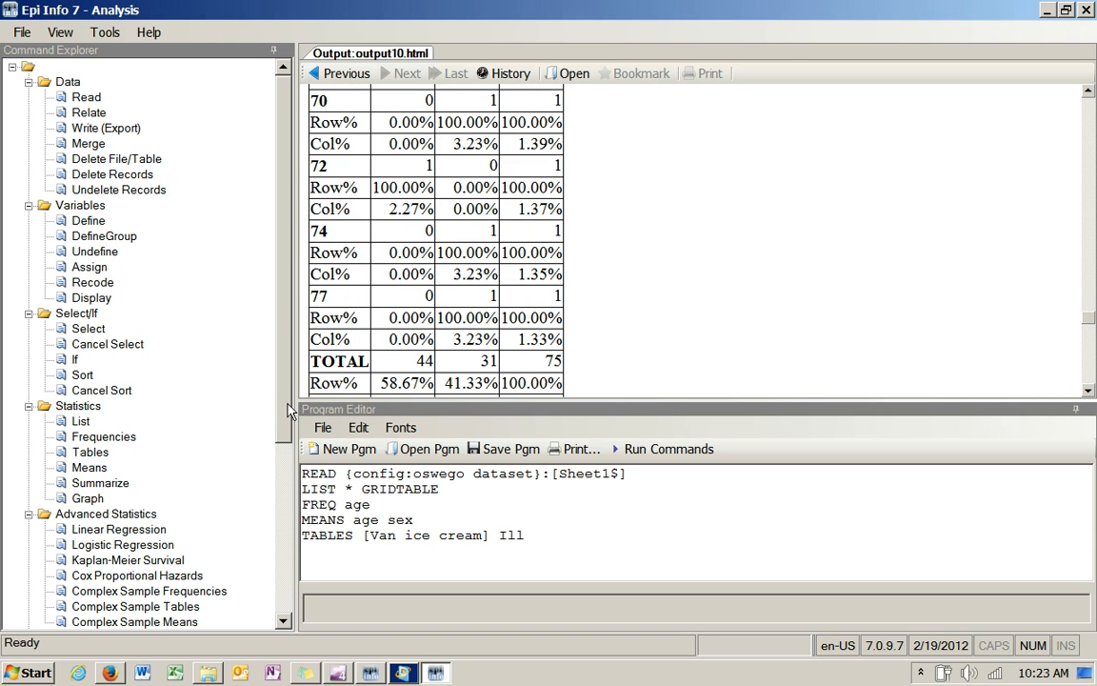
- Define a new variable named agegroup with standard scope
mouse_move(286, 407)
mouse_down()
mouse_move(287, 417)
mouse_move(286, 404)
mouse_up()
click(92, 224)
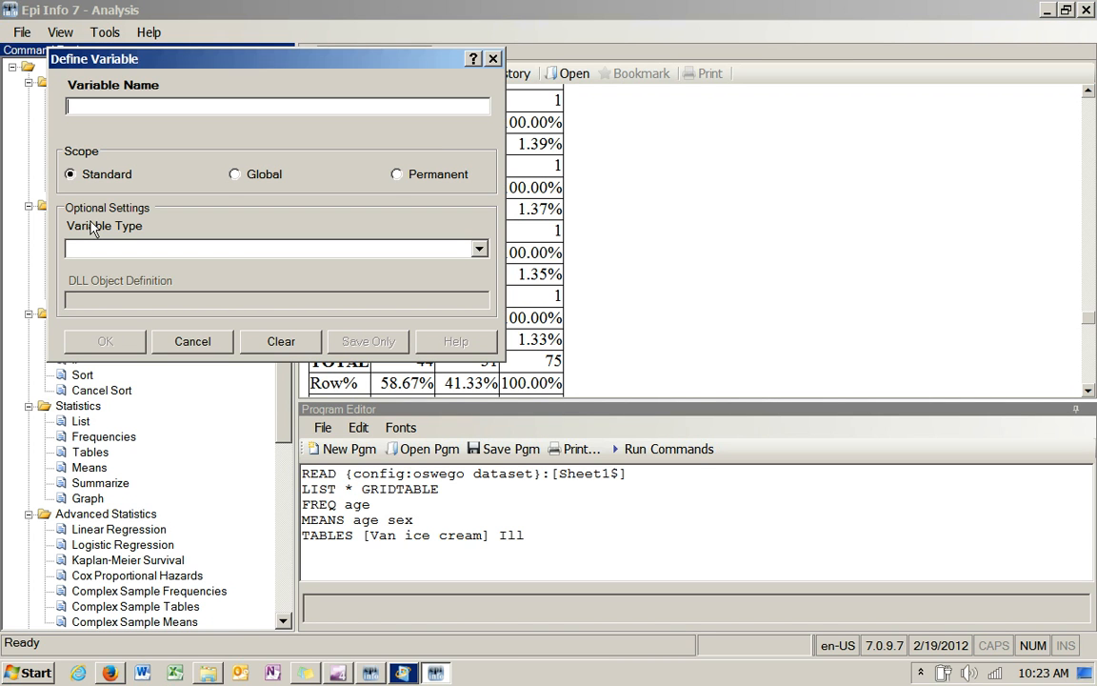
text(agegroup)
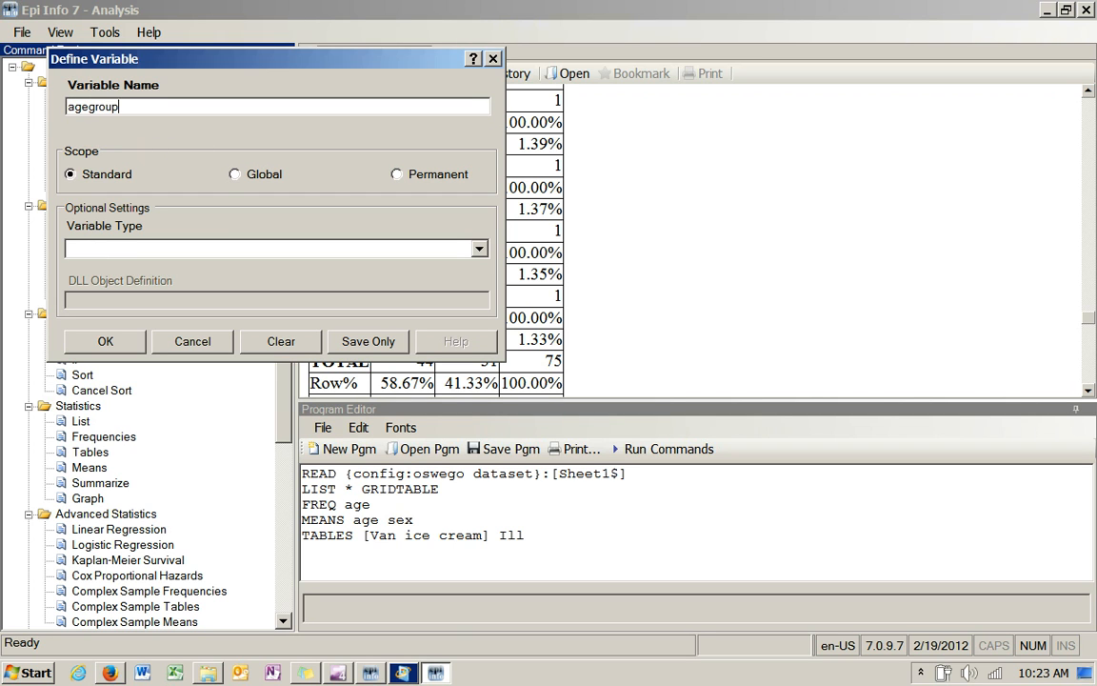
click(105, 341)
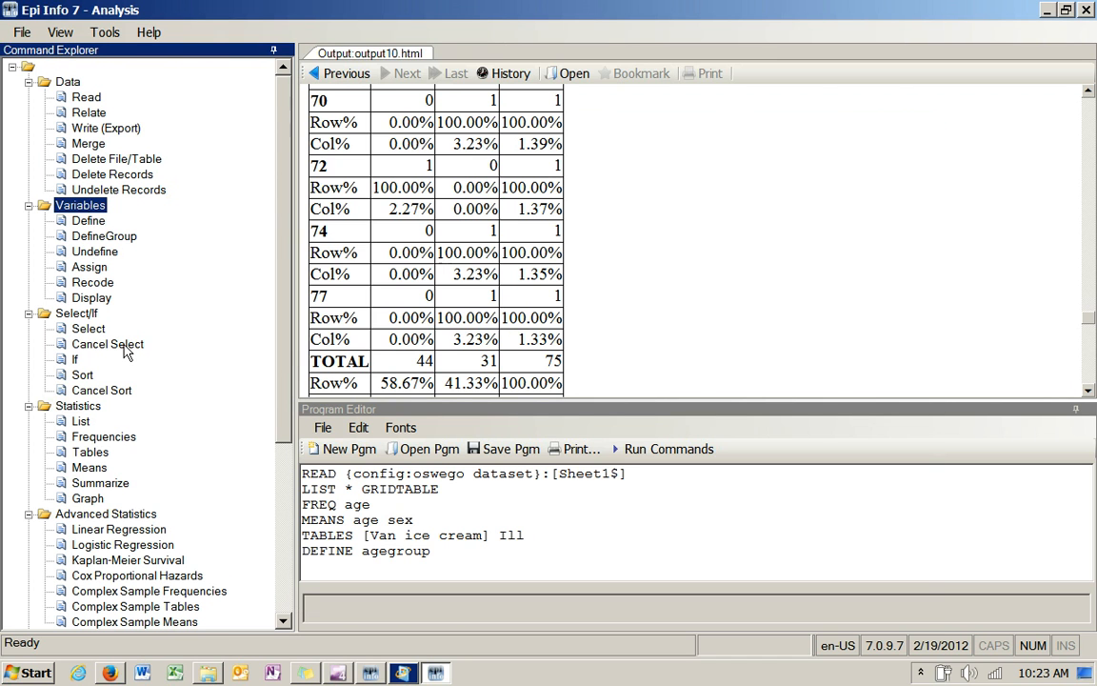
- Set up a recode from age to agegroup and cancel it without entering any value ranges
double_click(95, 283)
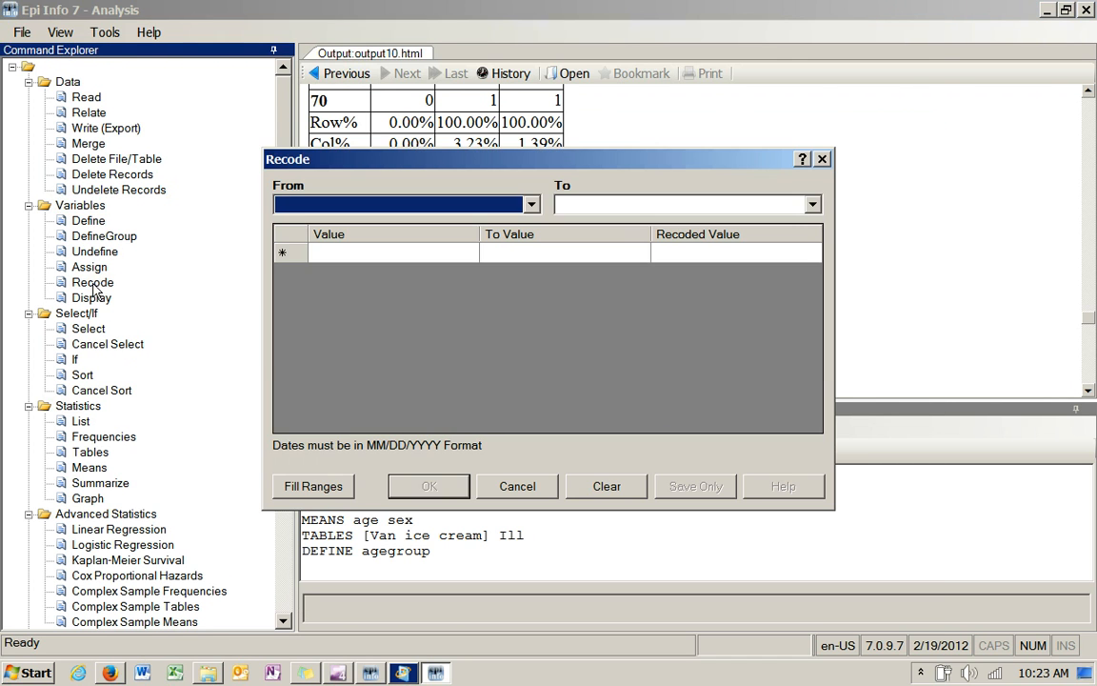
click(531, 205)
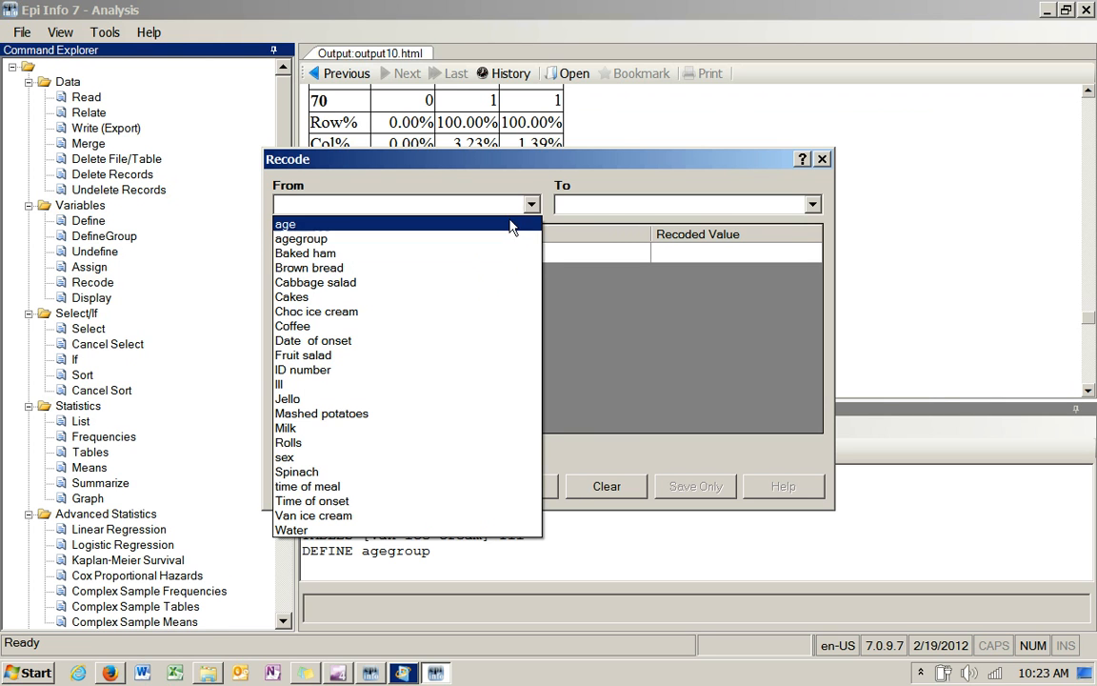
click(507, 224)
click(809, 203)
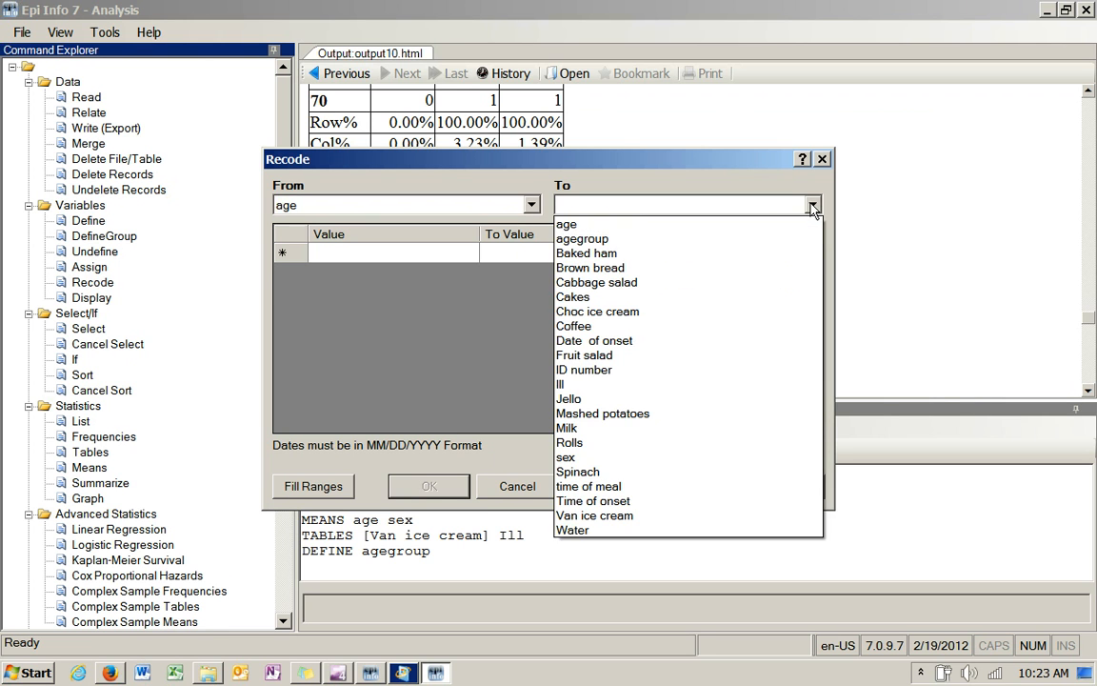
click(679, 238)
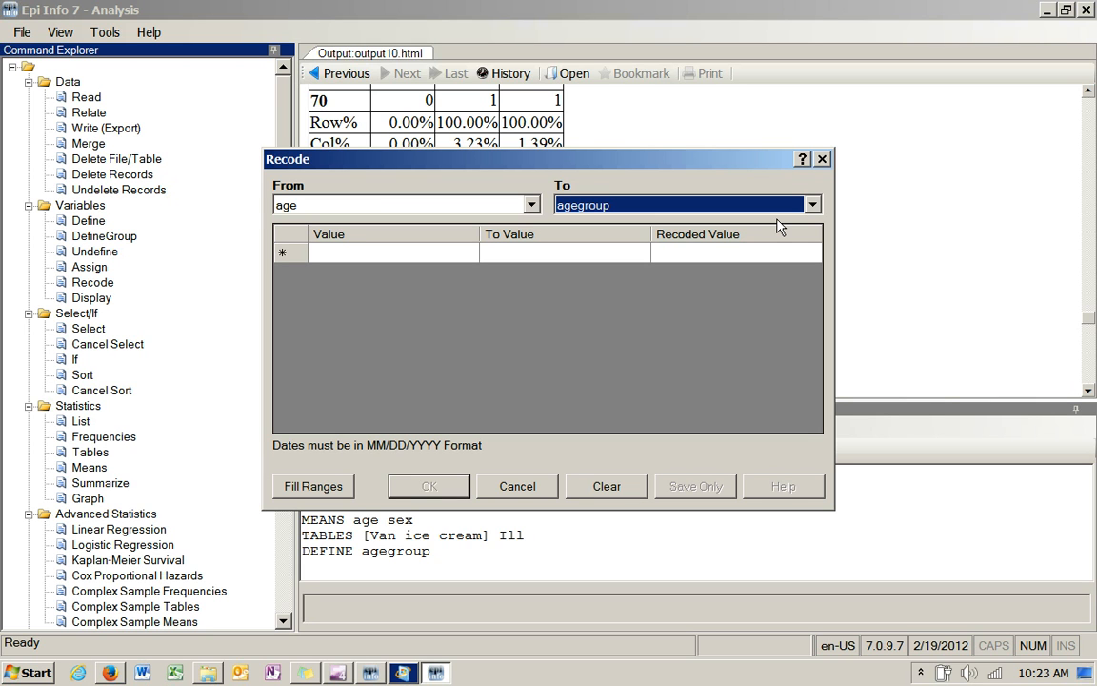
click(522, 487)
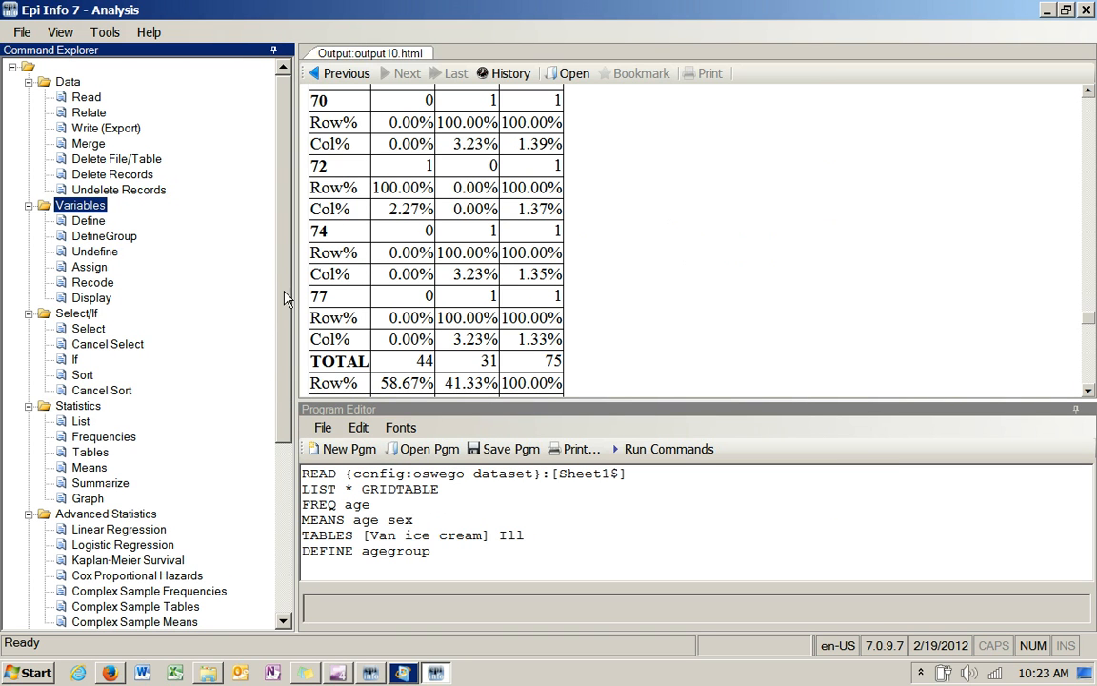
- Start reading a new data source, trying Microsoft Excel 2007 Workbook (.xlsx) and then Microsoft Excel 97-2003 Workbook (.xls) as database type
click(84, 98)
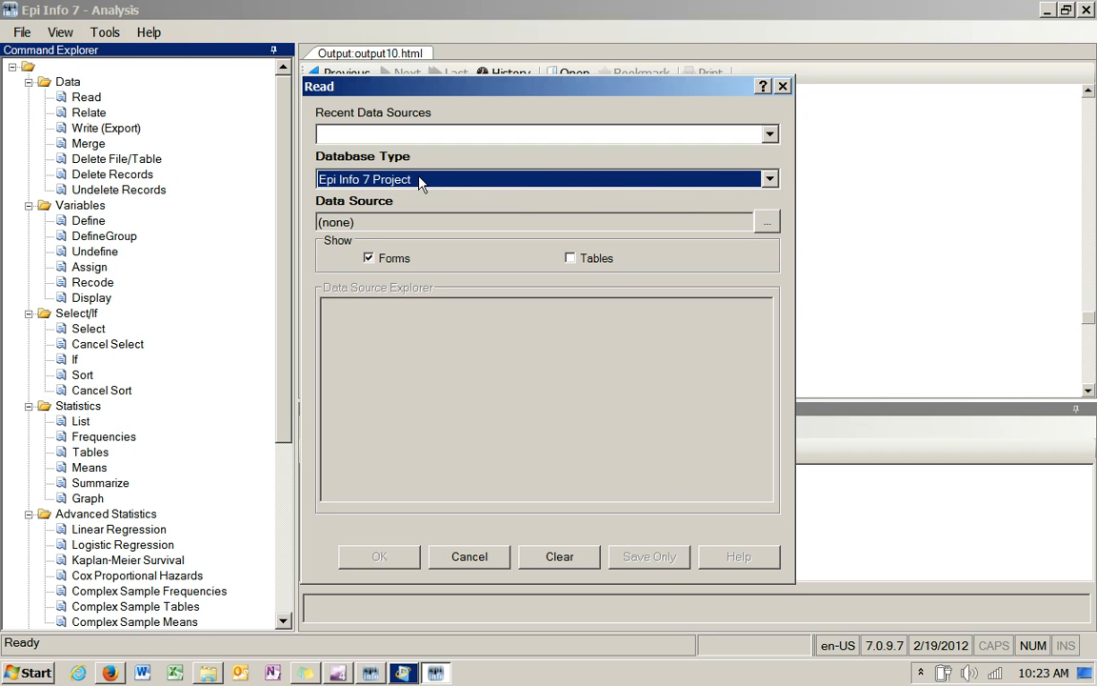
click(770, 180)
click(771, 182)
click(770, 181)
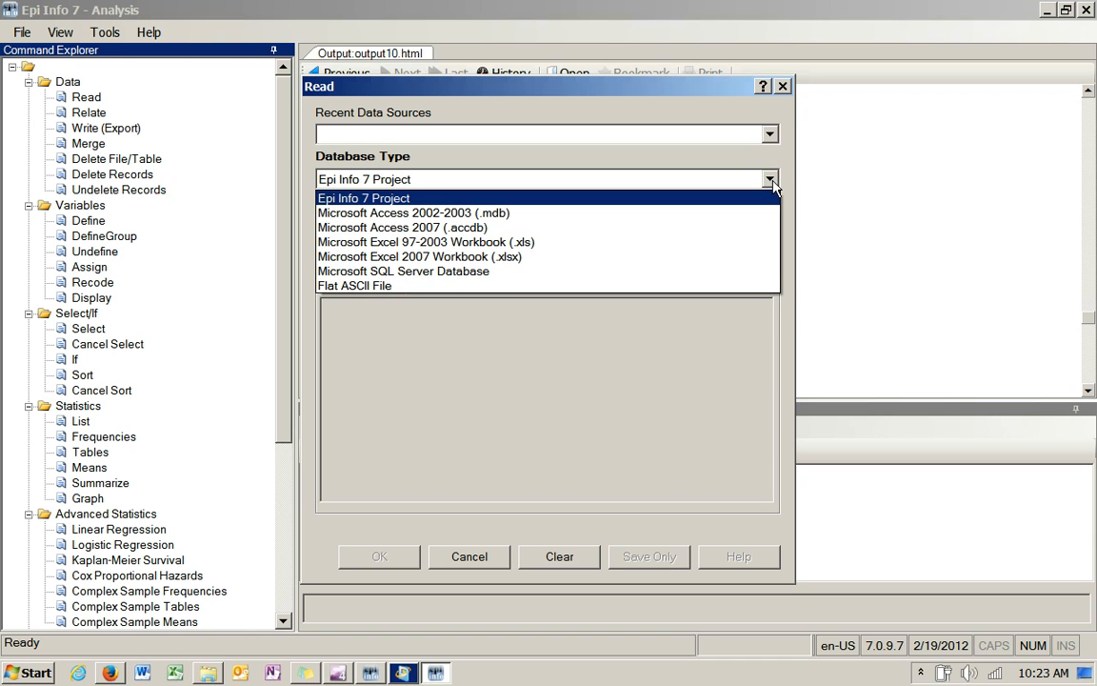
click(511, 257)
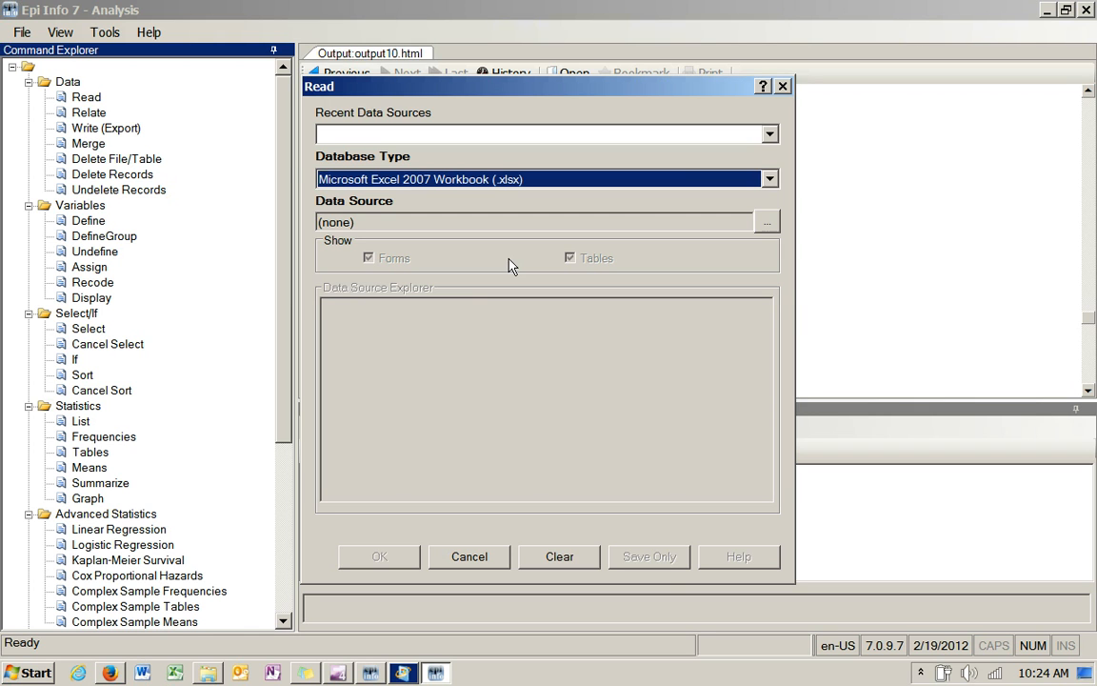
click(770, 179)
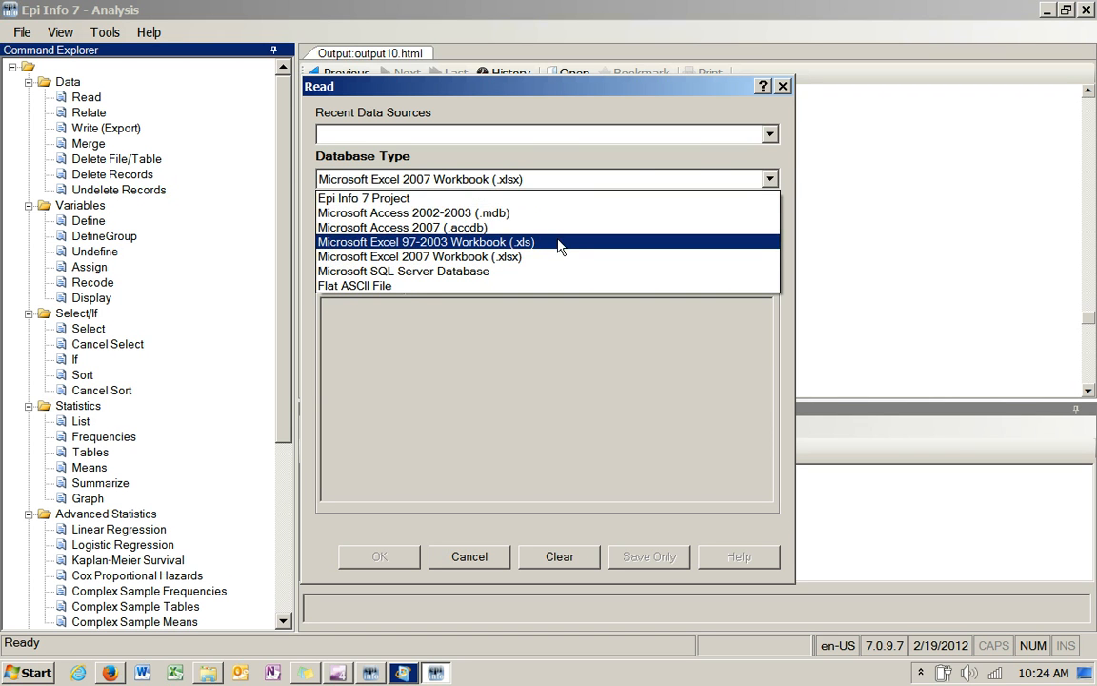
click(561, 244)
- Browse the Documents library for an existing Excel workbook, then cancel the file selection, clear the read settings and cancel the Read command
click(766, 223)
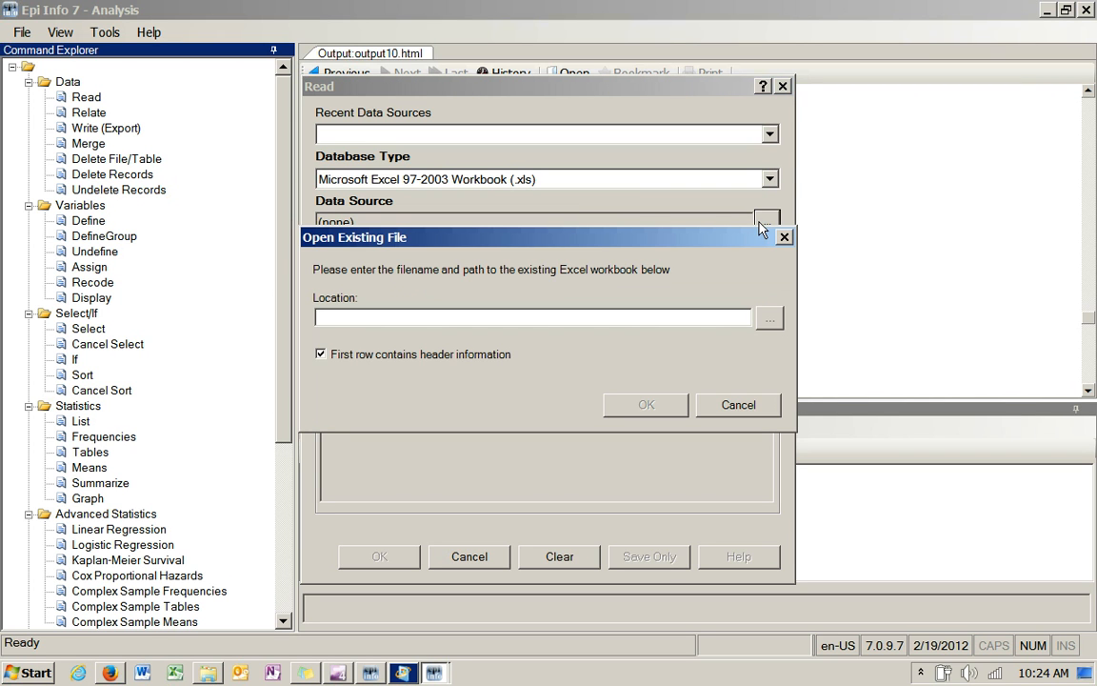
click(771, 318)
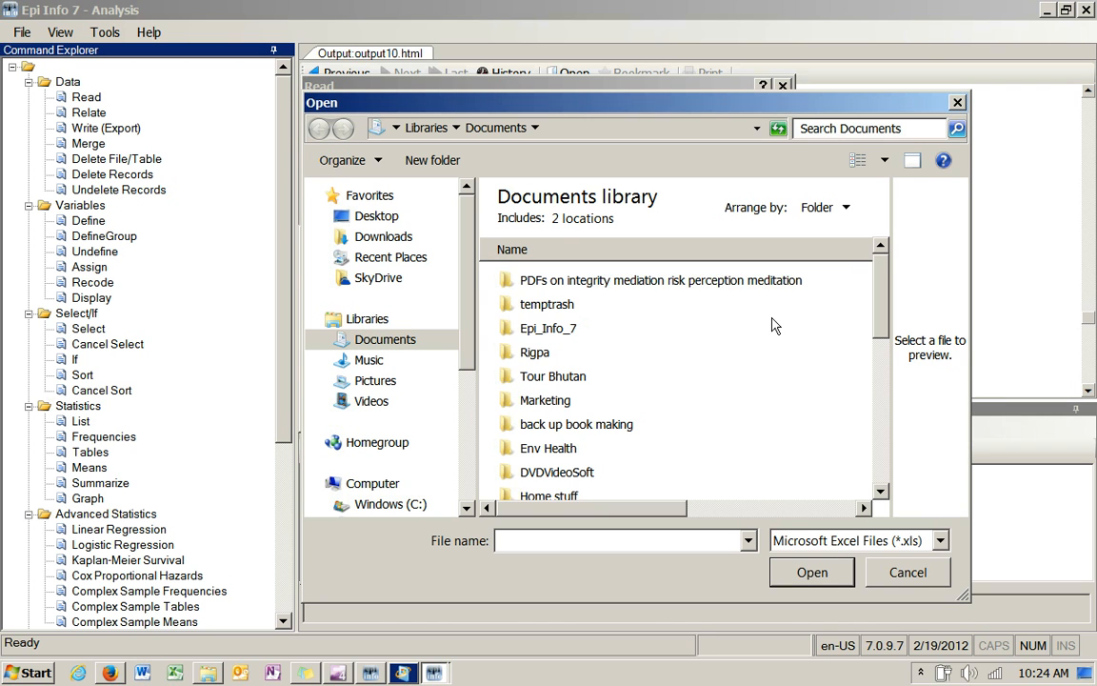
click(890, 572)
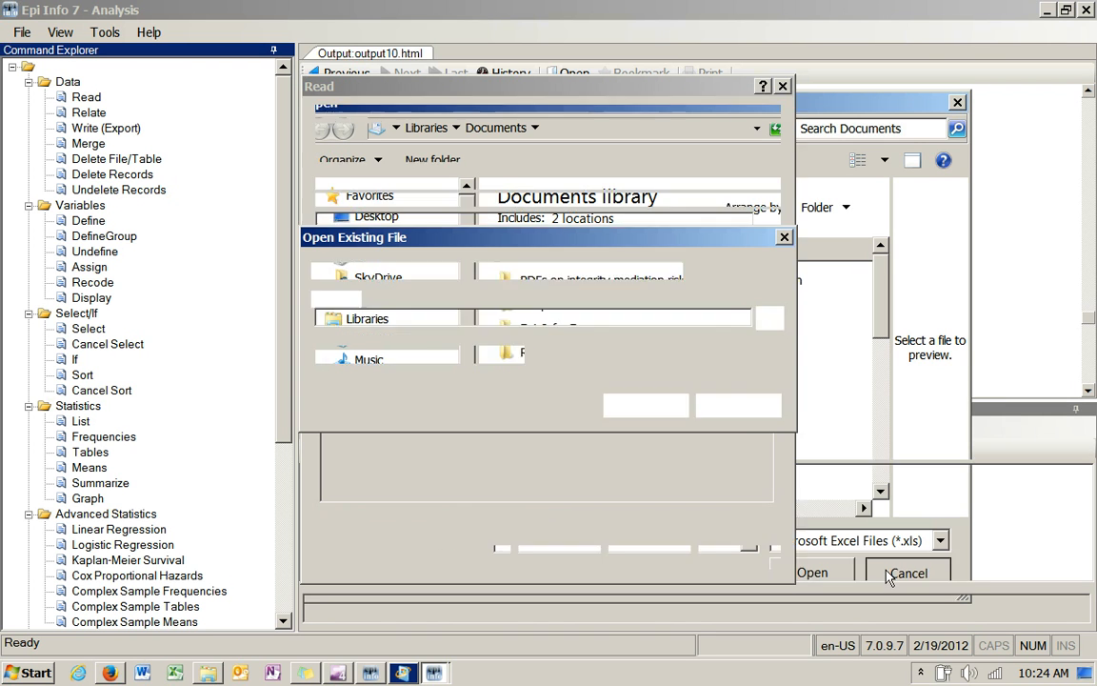
click(740, 405)
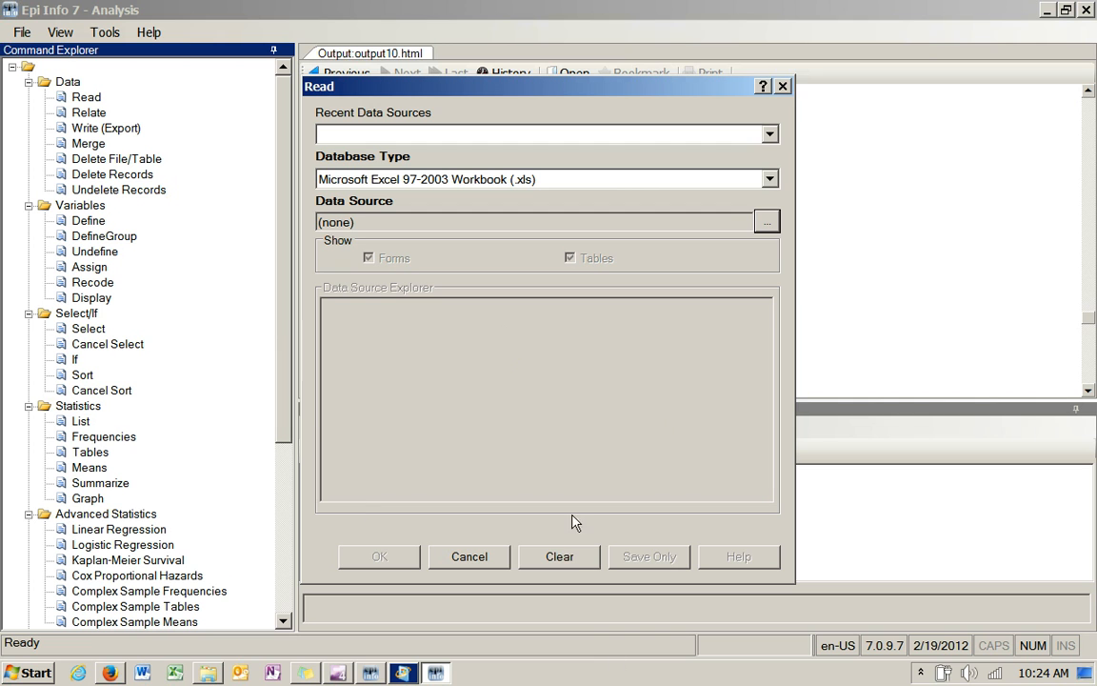
click(572, 559)
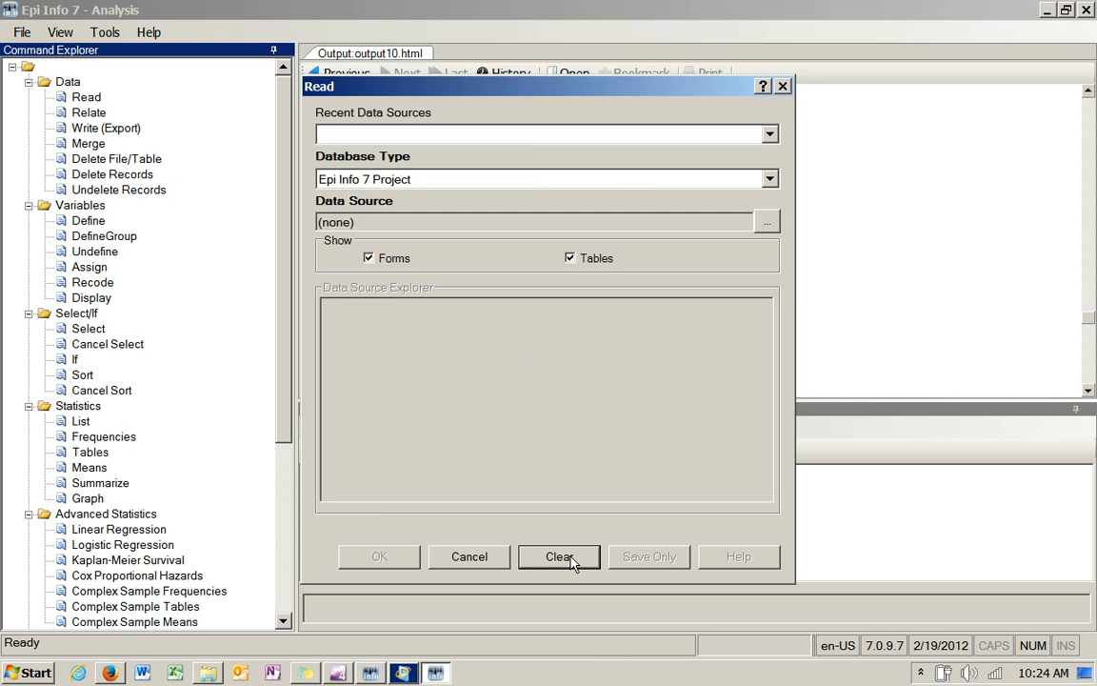
click(469, 556)
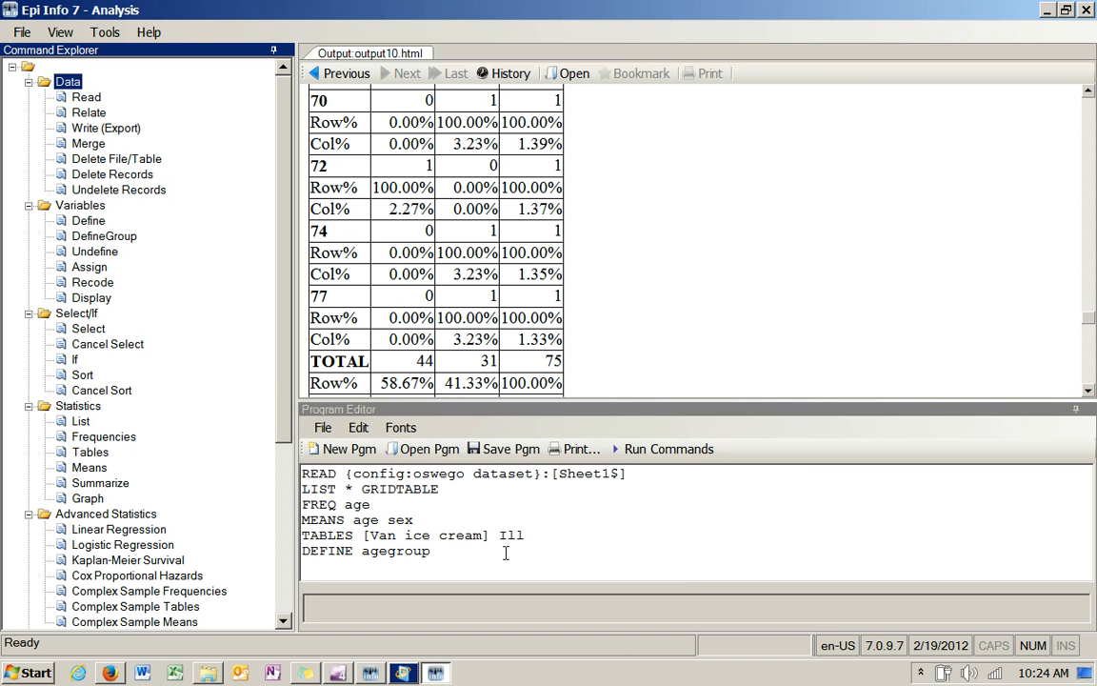